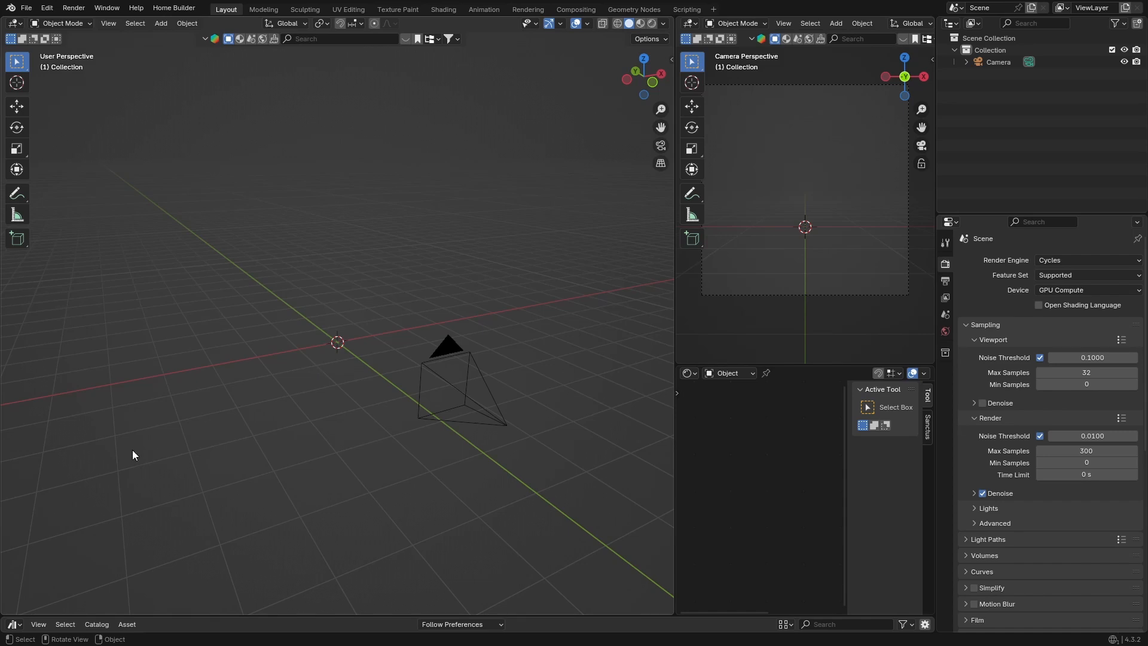
# - Add the baseball_01 model from the Models catalog of the asset library to the scene near the origin
pyautogui.click(12, 626)
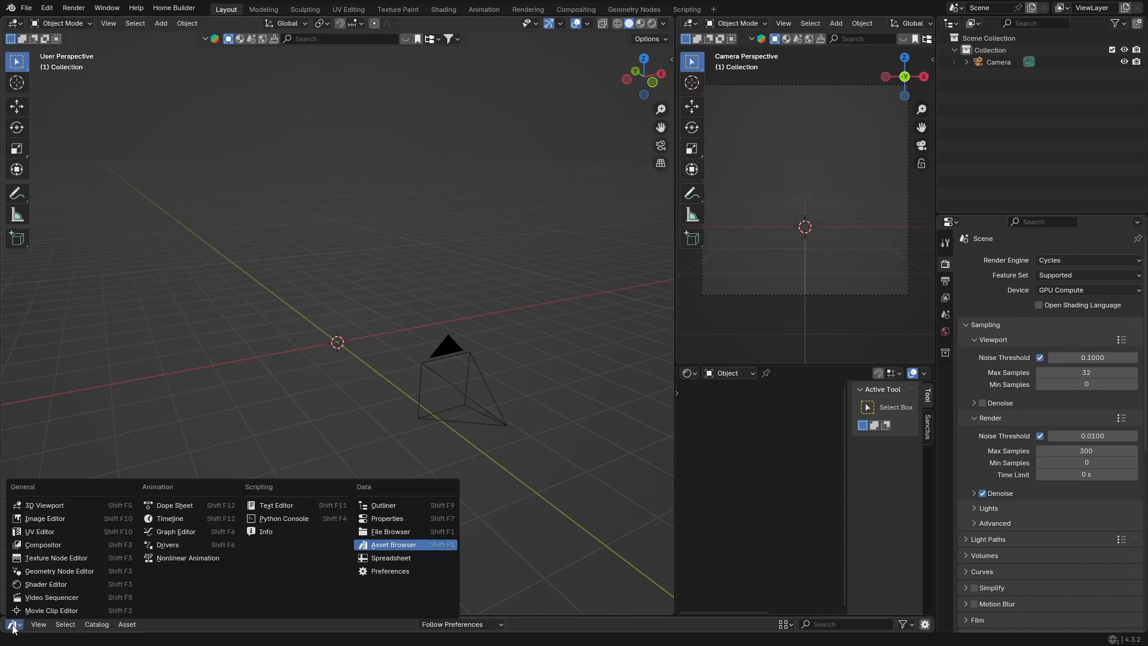
pyautogui.click(402, 546)
pyautogui.moveTo(356, 614); pyautogui.dragTo(356, 382)
pyautogui.click(879, 441)
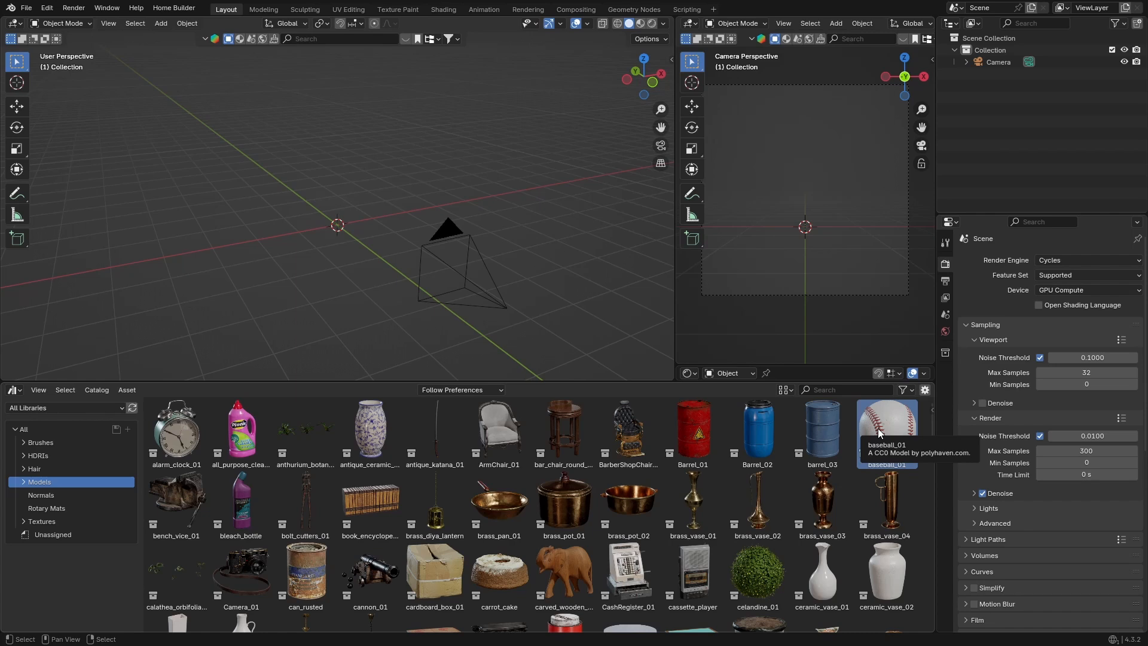
pyautogui.moveTo(879, 433); pyautogui.dragTo(338, 238)
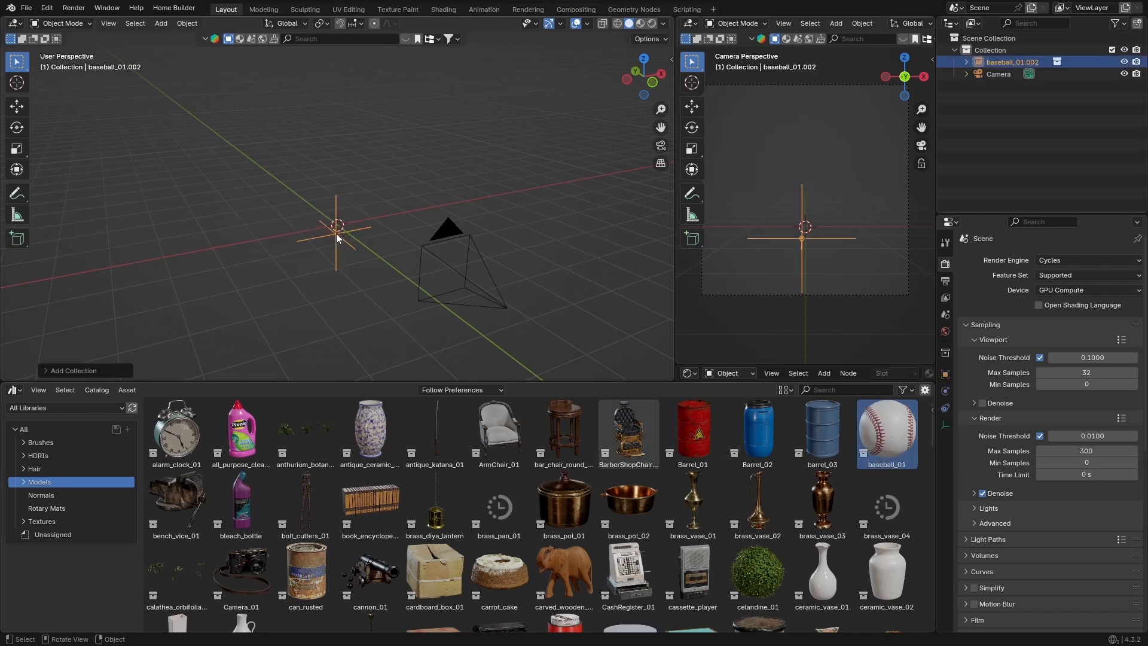
pyautogui.moveTo(305, 382); pyautogui.dragTo(278, 619)
# - Scale the baseball up uniformly until it is clearly visible in the camera frame
pyautogui.moveTo(277, 454); pyautogui.dragTo(286, 357, button='middle')
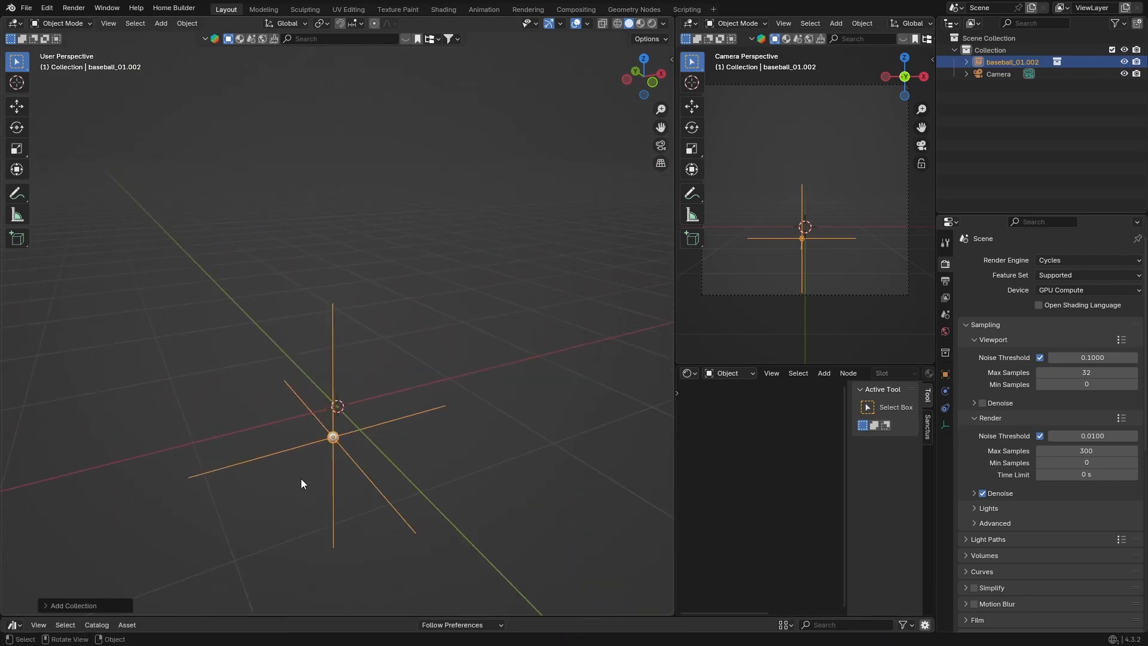
pyautogui.press('s')
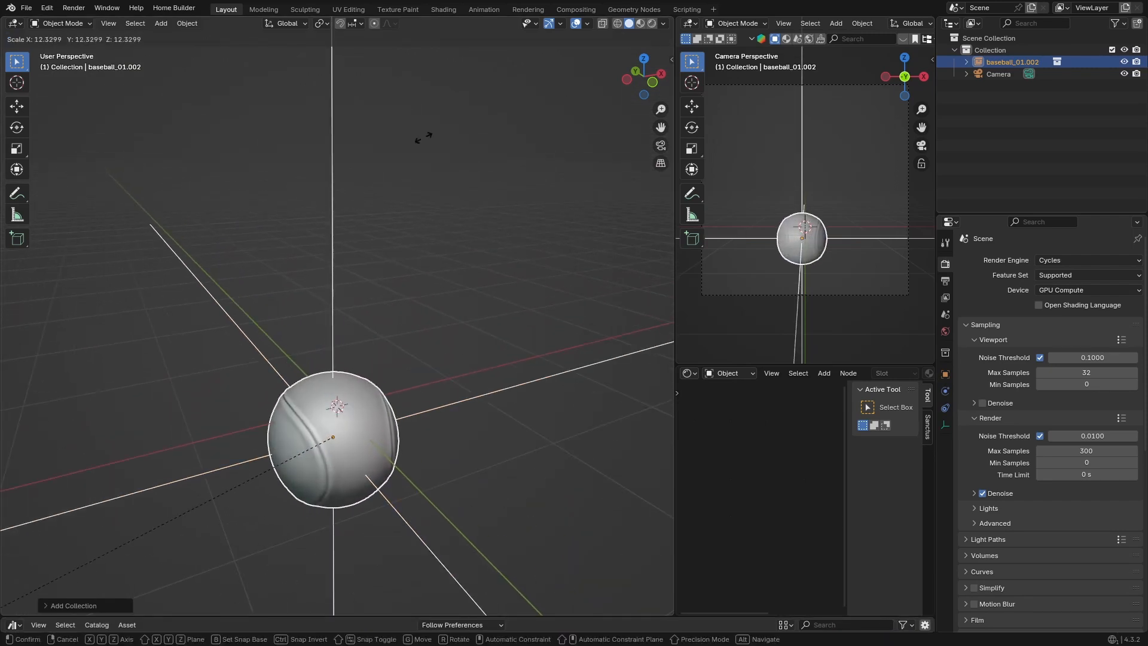
pyautogui.click(323, 288)
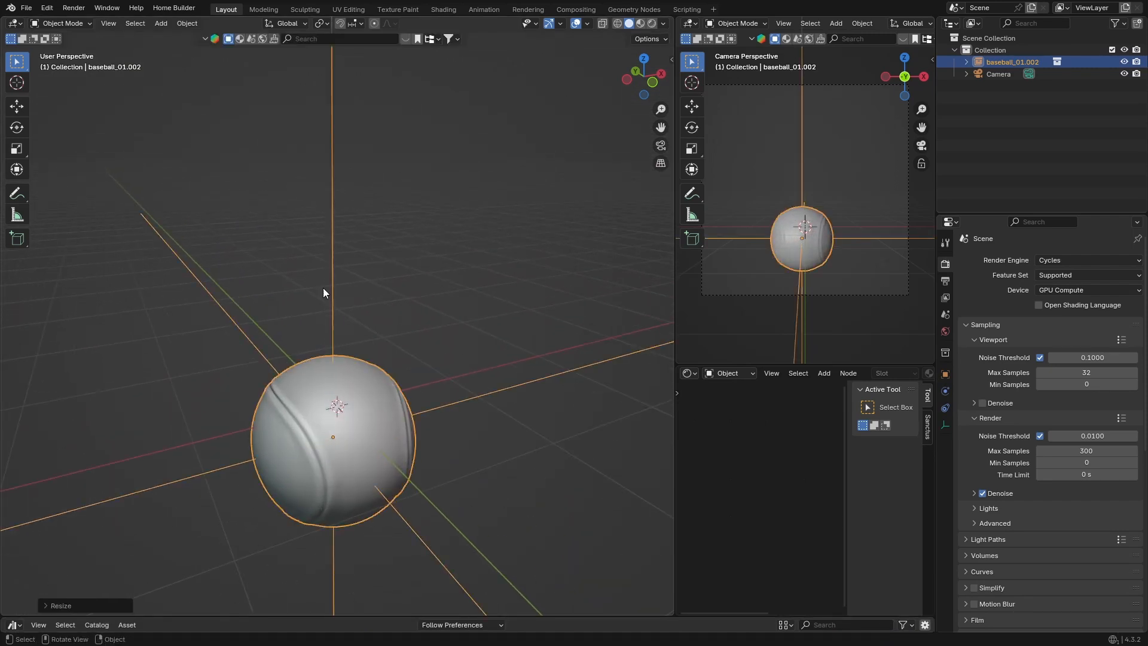
# - Raise the baseball along the Z axis in the right orthographic view until it sits above the ground grid, and deselect it
pyautogui.click(661, 74)
pyautogui.scroll(-3, 328, 332)
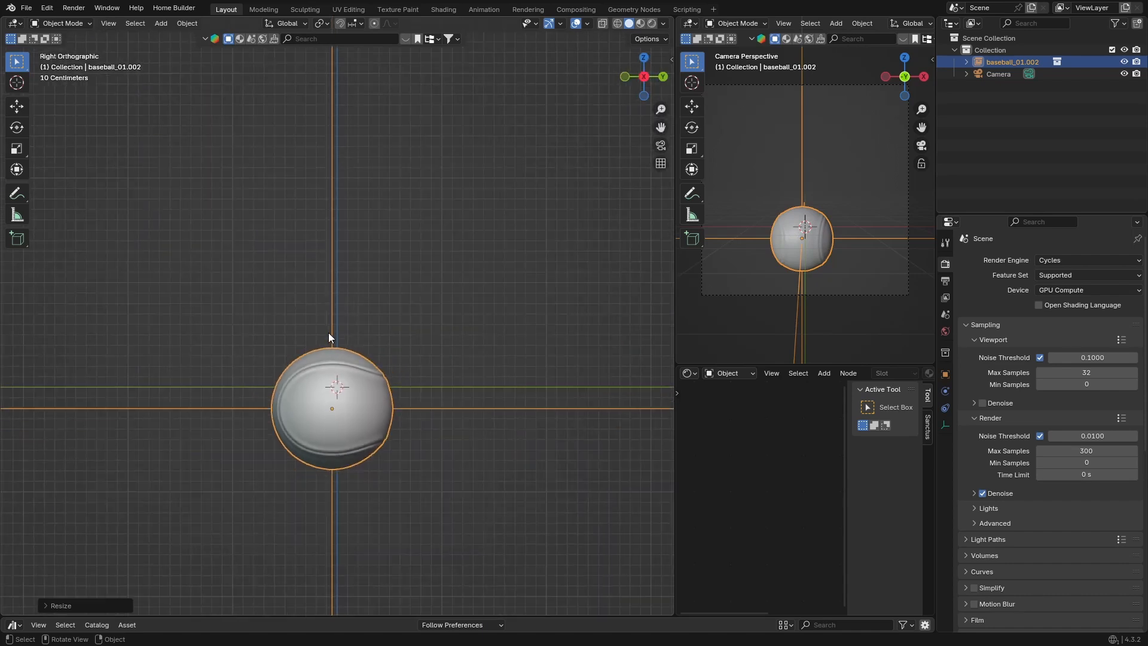
pyautogui.press('g')
pyautogui.press('z')
pyautogui.click(310, 252)
pyautogui.moveTo(311, 253); pyautogui.dragTo(421, 340, button='middle')
pyautogui.hotkey('alt', 'a')
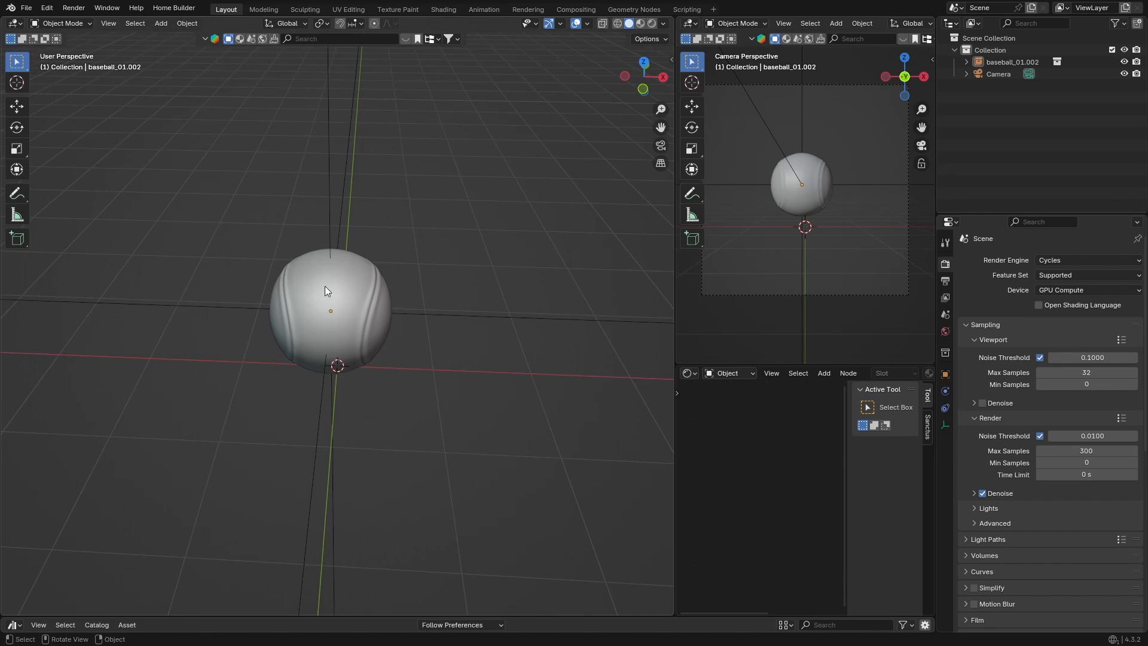
# - Move the baseball slightly higher in the right side view so it sits in the upper half of the camera frame, and deselect it
pyautogui.scroll(-4, 325, 285)
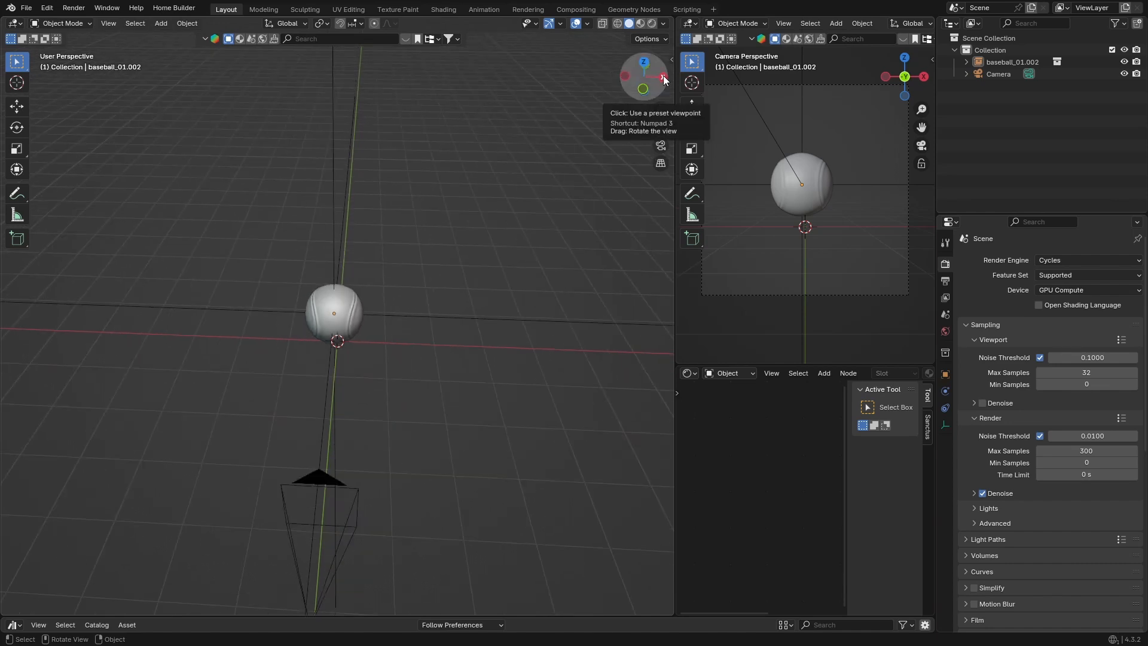
pyautogui.click(664, 77)
pyautogui.click(319, 302)
pyautogui.press('g')
pyautogui.moveTo(319, 302); pyautogui.dragTo(318, 272, button='middle')
pyautogui.click(318, 271)
pyautogui.moveTo(228, 349); pyautogui.dragTo(324, 393, button='middle')
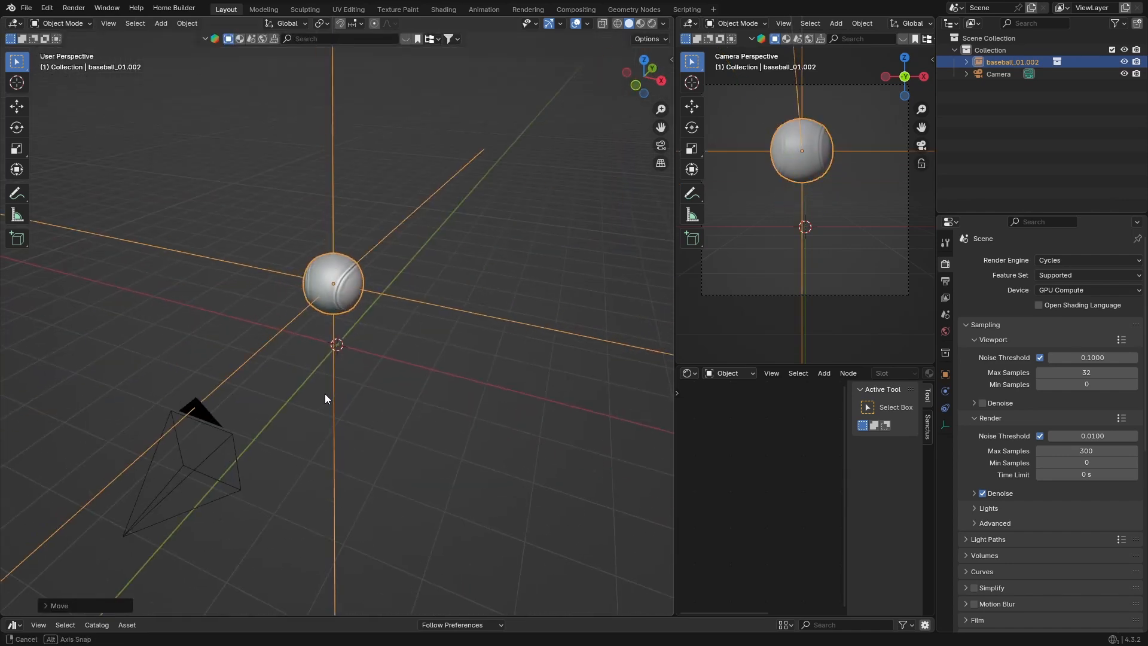
pyautogui.click(320, 354)
# - Add a mesh plane at the origin and scale it up about 6.6 times as a floor beneath the baseball
pyautogui.press('shift')
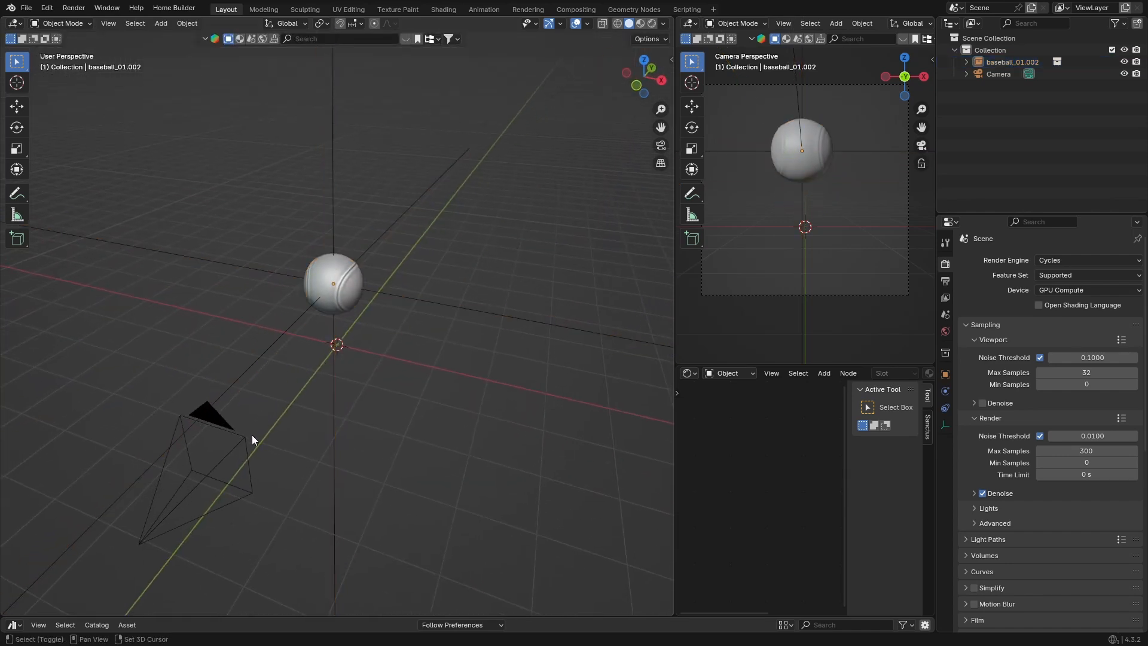
pyautogui.hotkey('shift', 'a')
pyautogui.moveTo(216, 398)
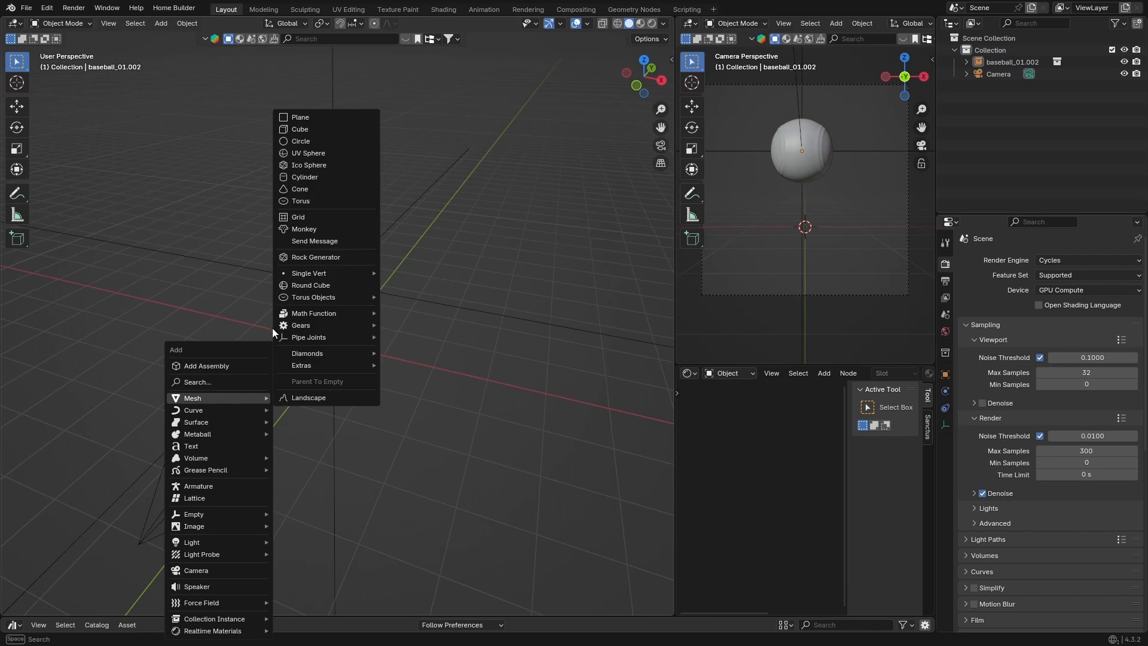
pyautogui.click(315, 117)
pyautogui.press('s')
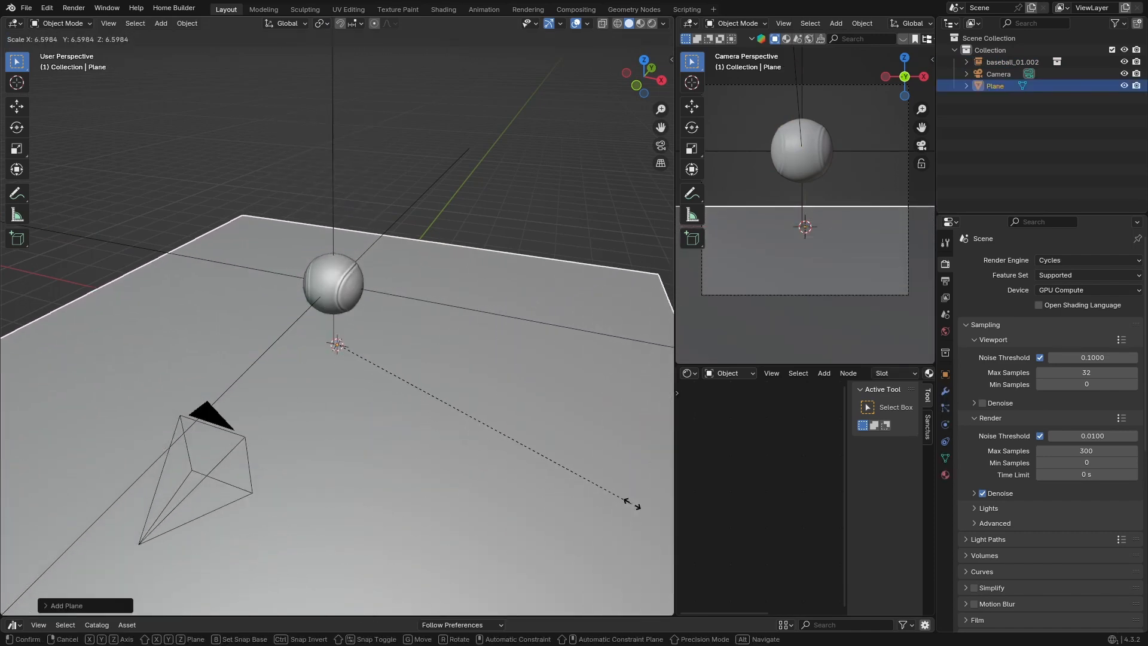
pyautogui.click(630, 500)
# - Extrude the plane's far edge behind the baseball upward along Z by about 6.7 m to form a back wall
pyautogui.press('Tab')
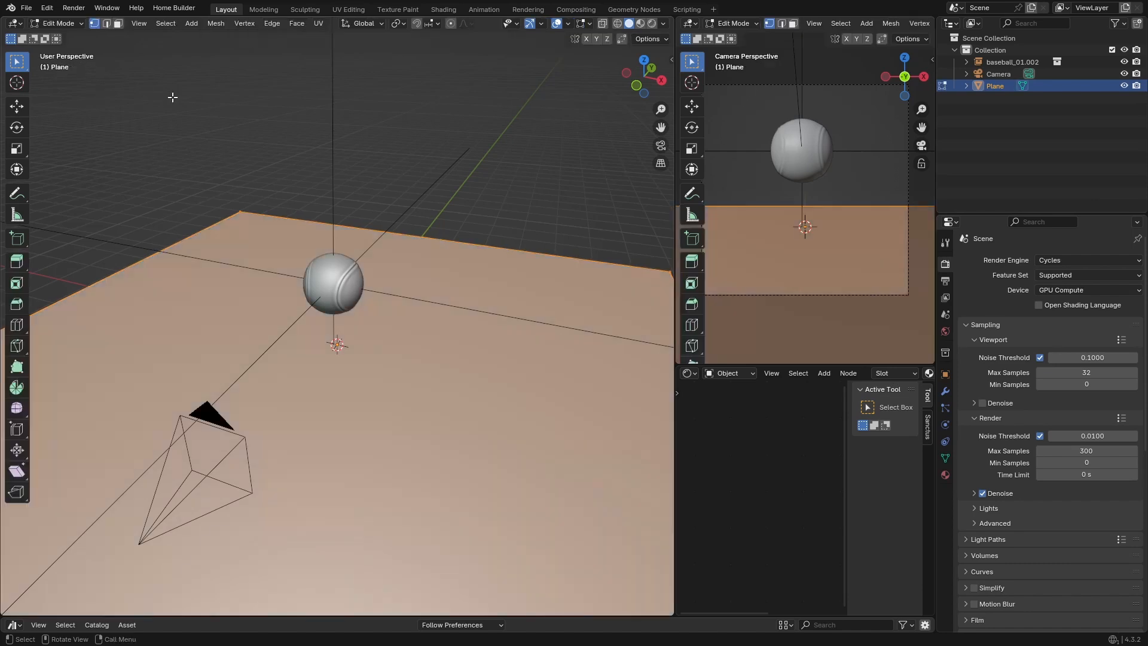
pyautogui.click(105, 24)
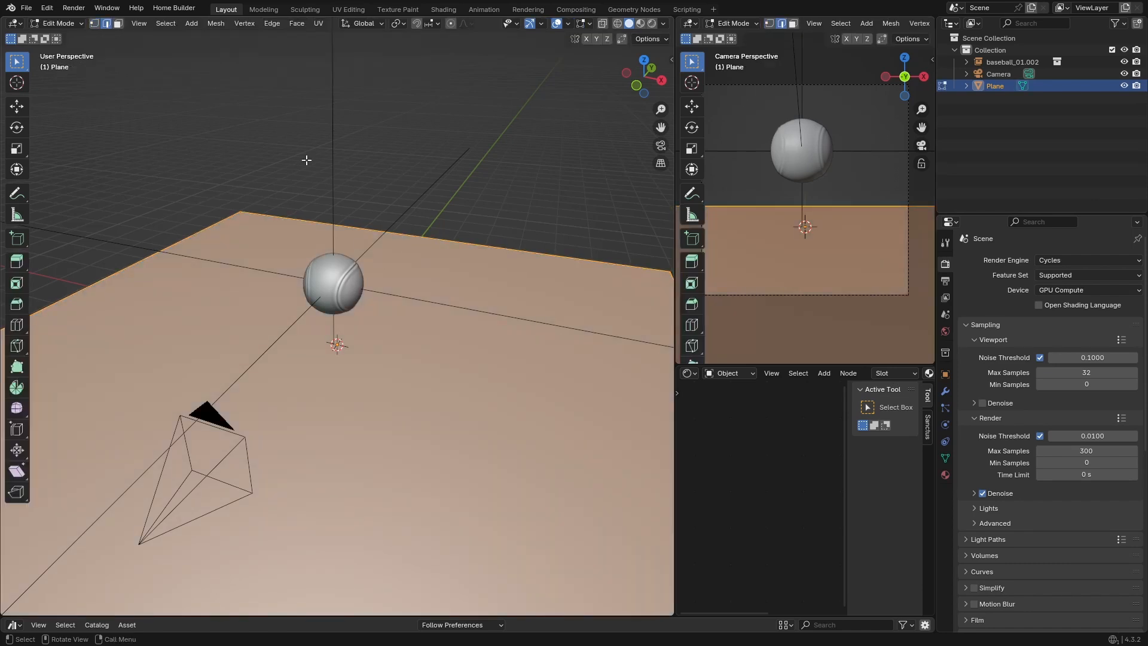
pyautogui.click(420, 239)
pyautogui.press('e')
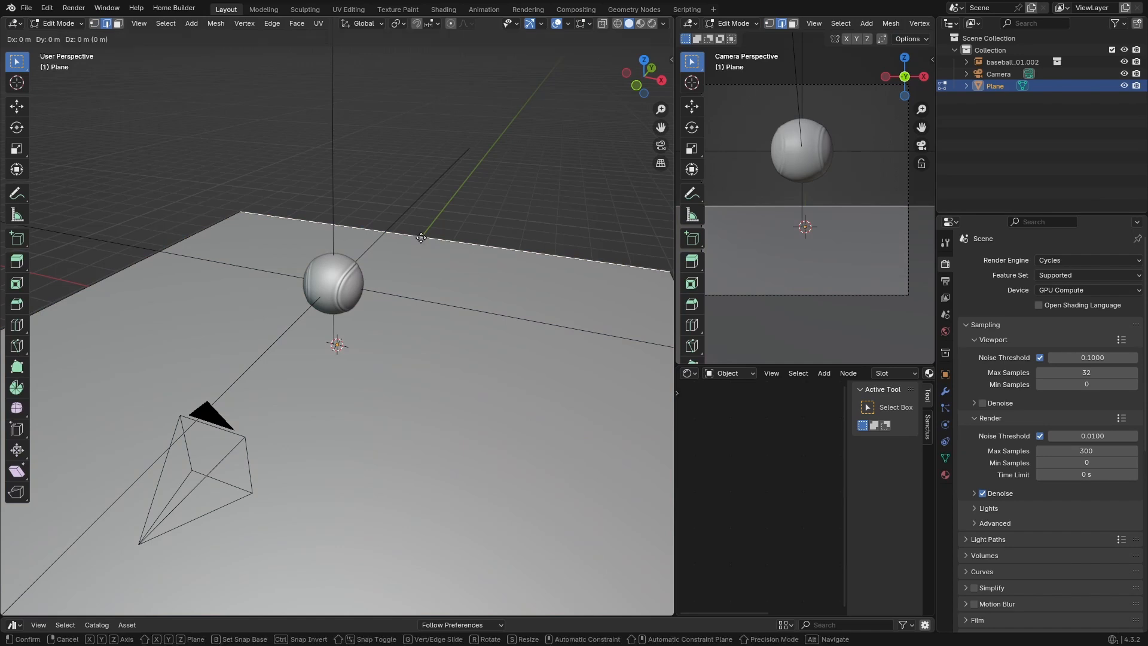
pyautogui.press('z')
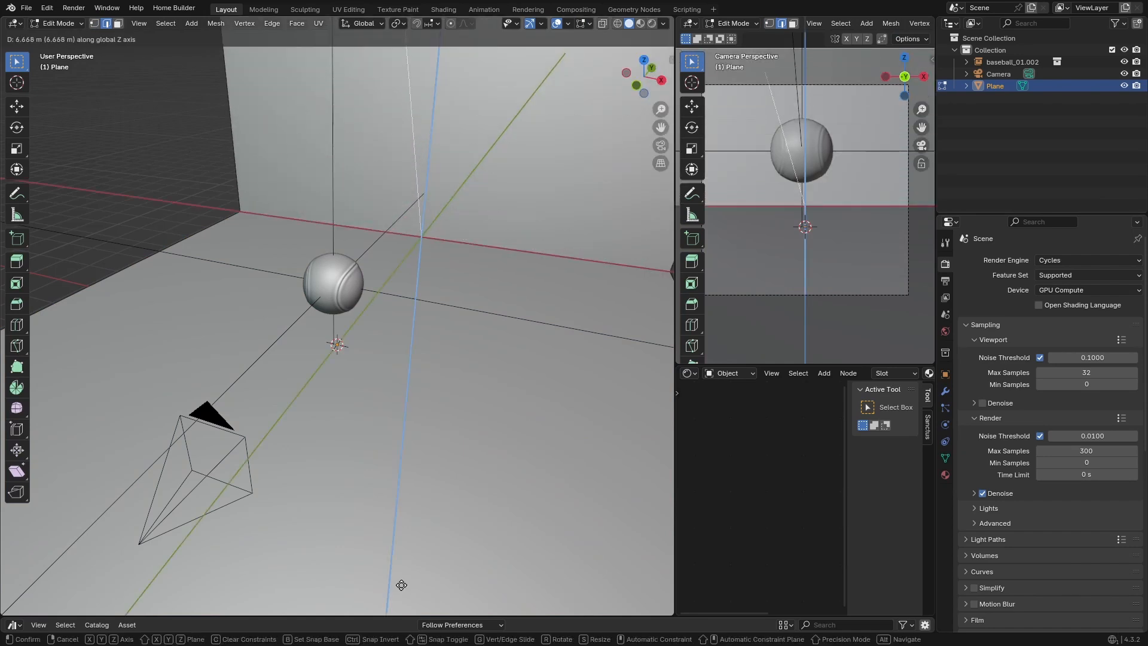
pyautogui.click(401, 585)
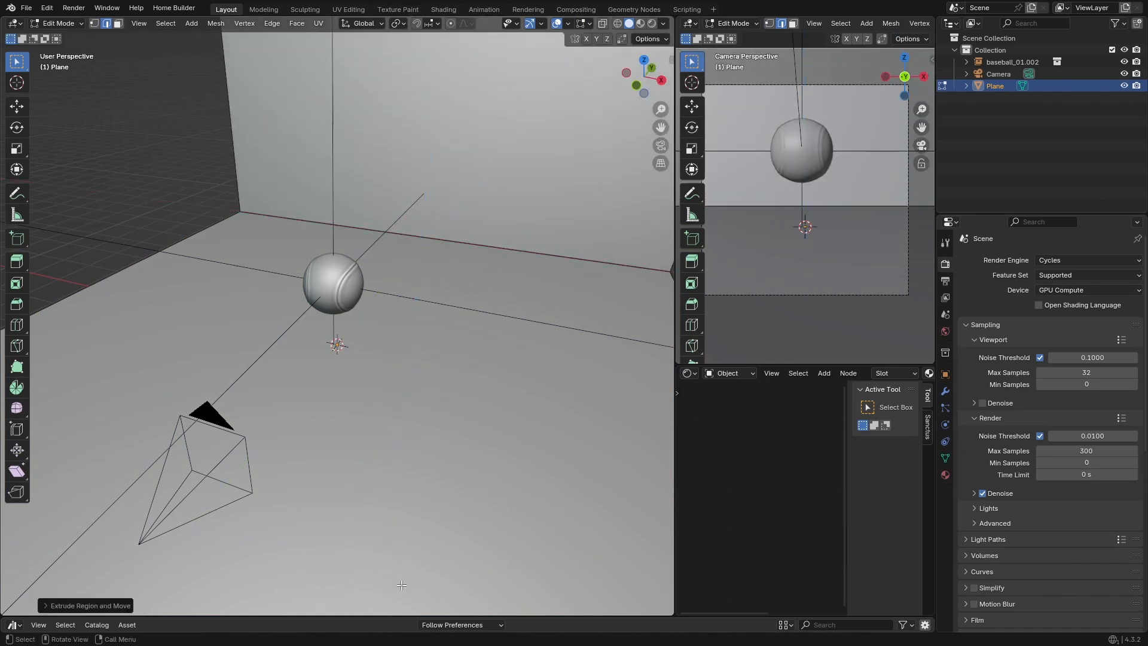
# - Bevel the edge between floor and wall with 8 segments and an offset of about 0.31 m, and shade the backdrop smooth
pyautogui.click(445, 239)
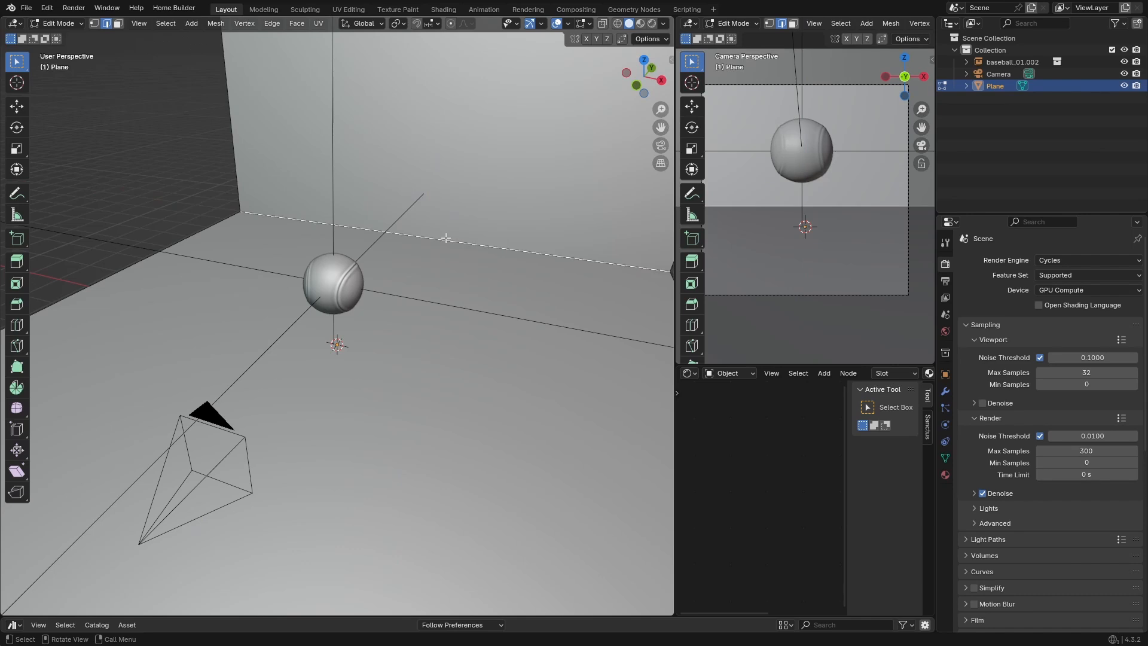
pyautogui.hotkey('ctrl', 'b')
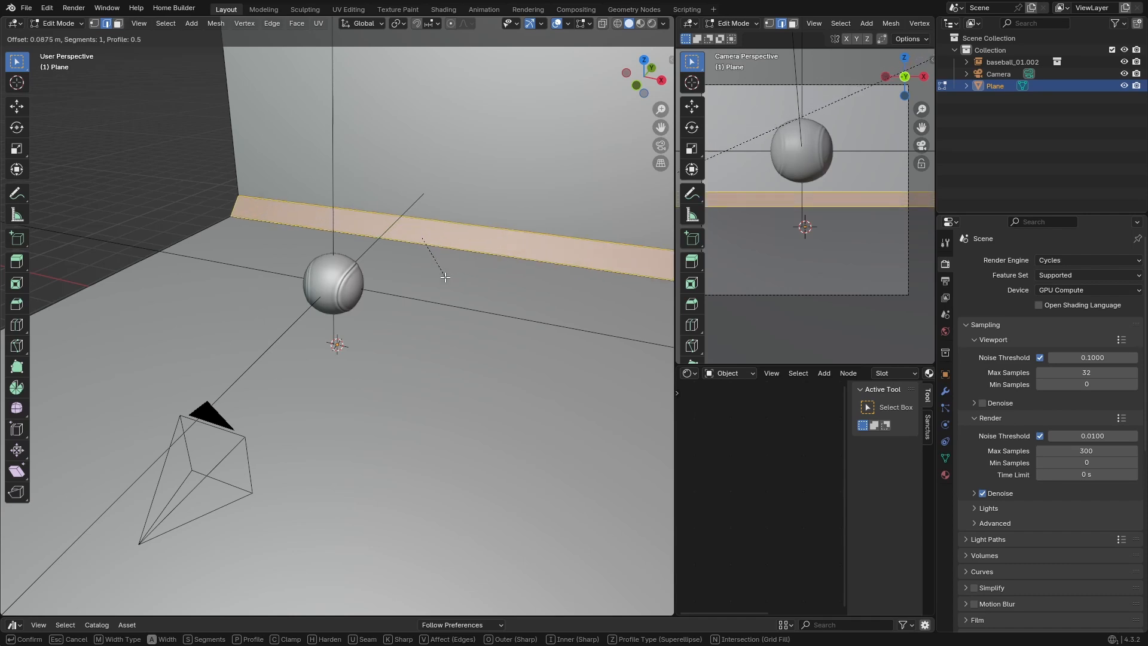
pyautogui.scroll(9, 446, 326)
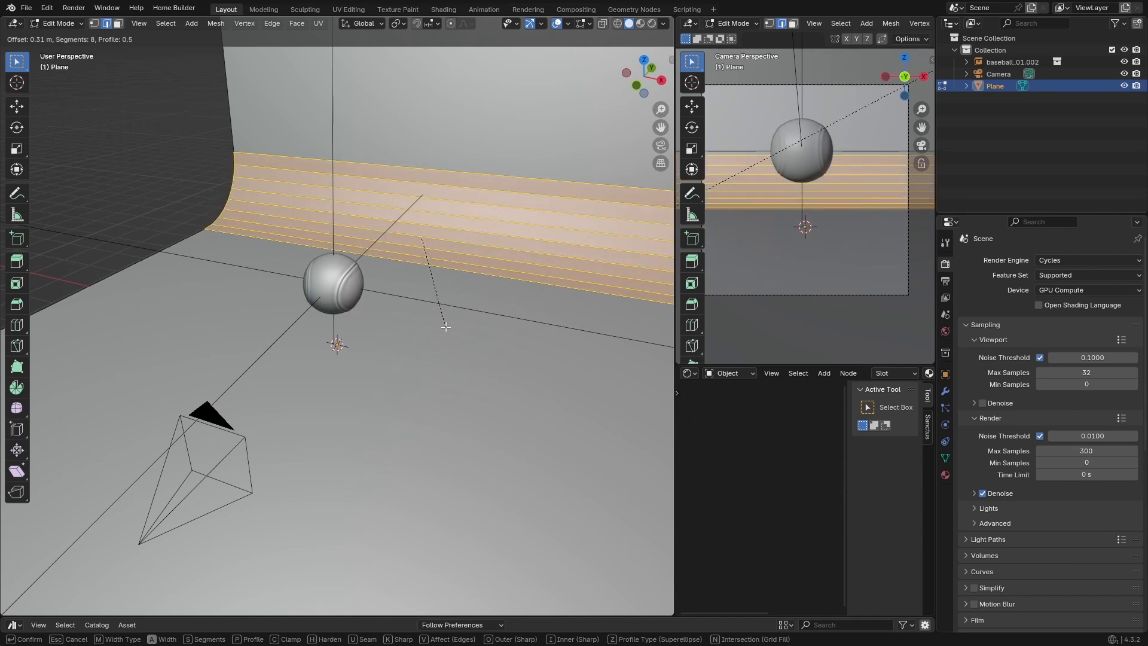
pyautogui.click(445, 326)
pyautogui.press('Tab')
pyautogui.rightClick(472, 260)
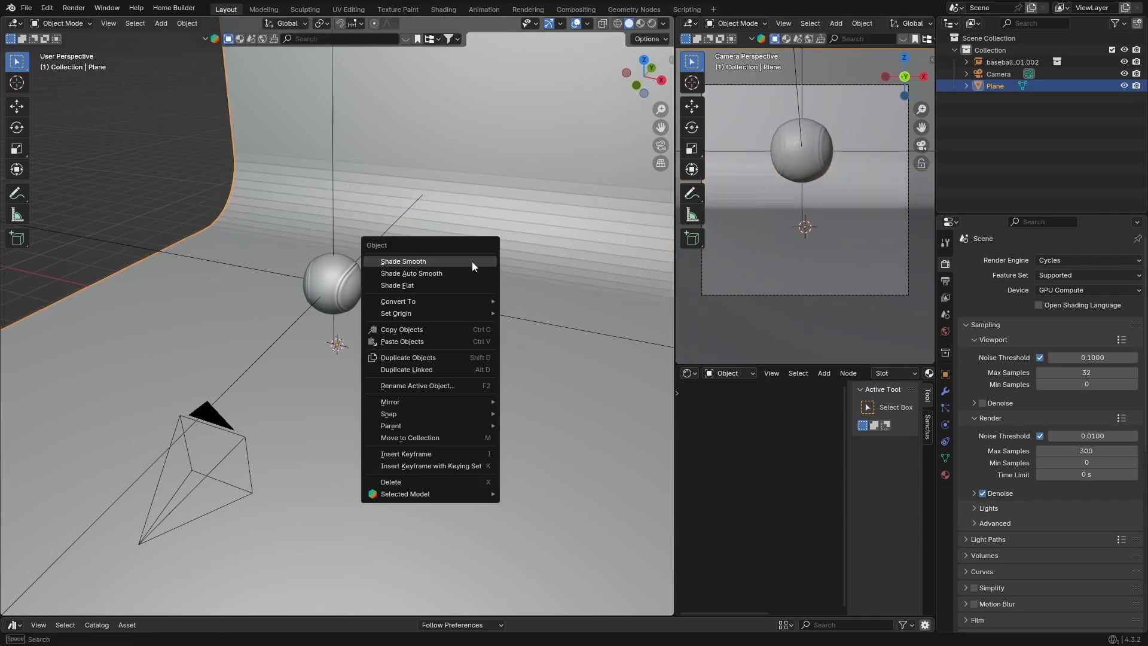
pyautogui.click(472, 260)
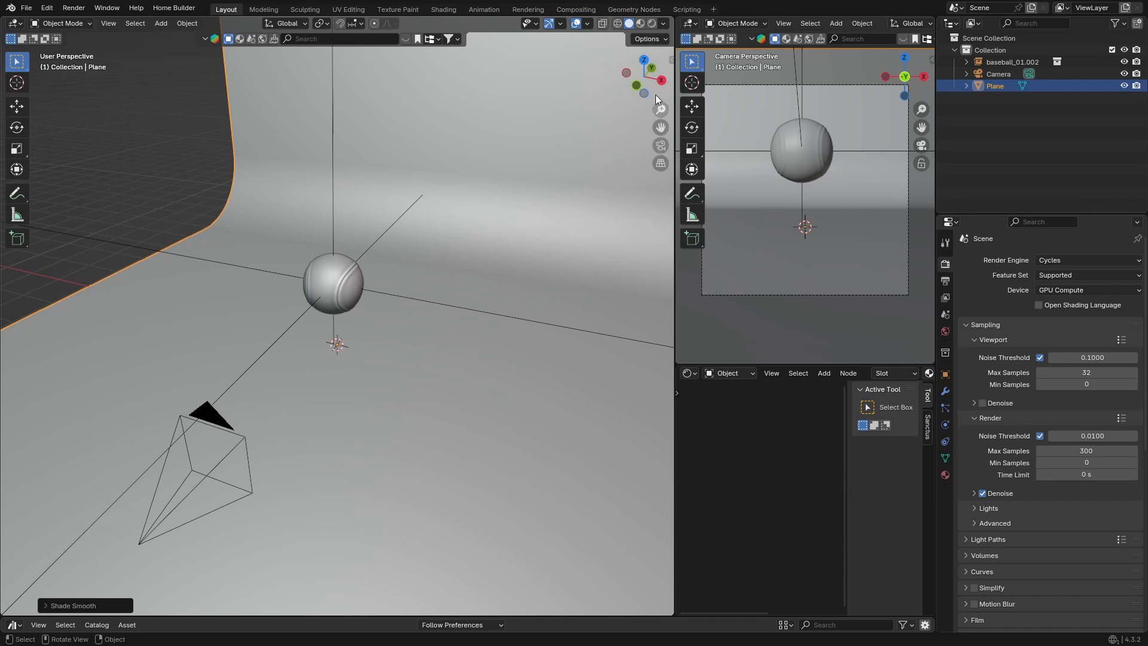
# - Preview the scene through the camera in rendered shading and compare the lighting with Scene World on and off
pyautogui.click(663, 146)
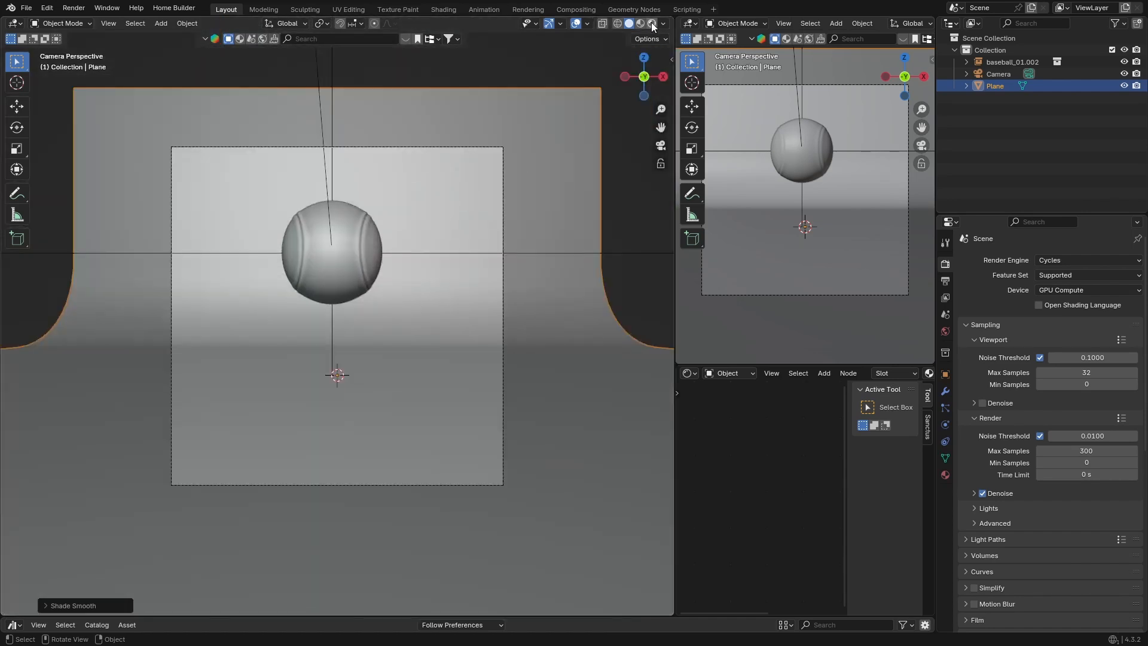
pyautogui.click(651, 22)
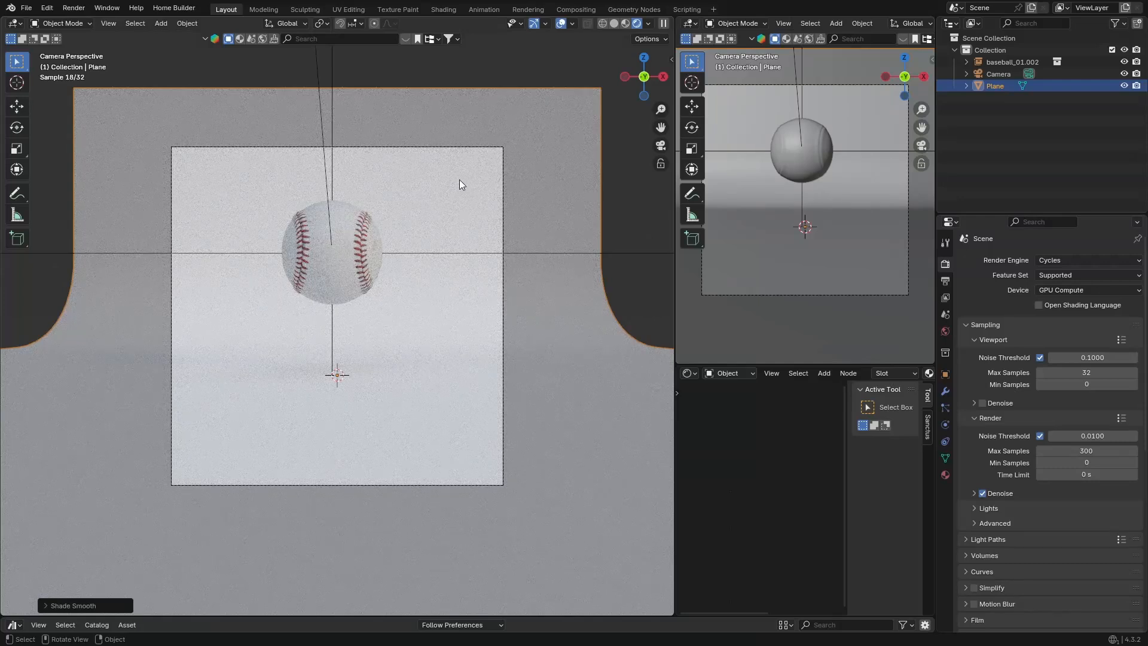
pyautogui.click(648, 24)
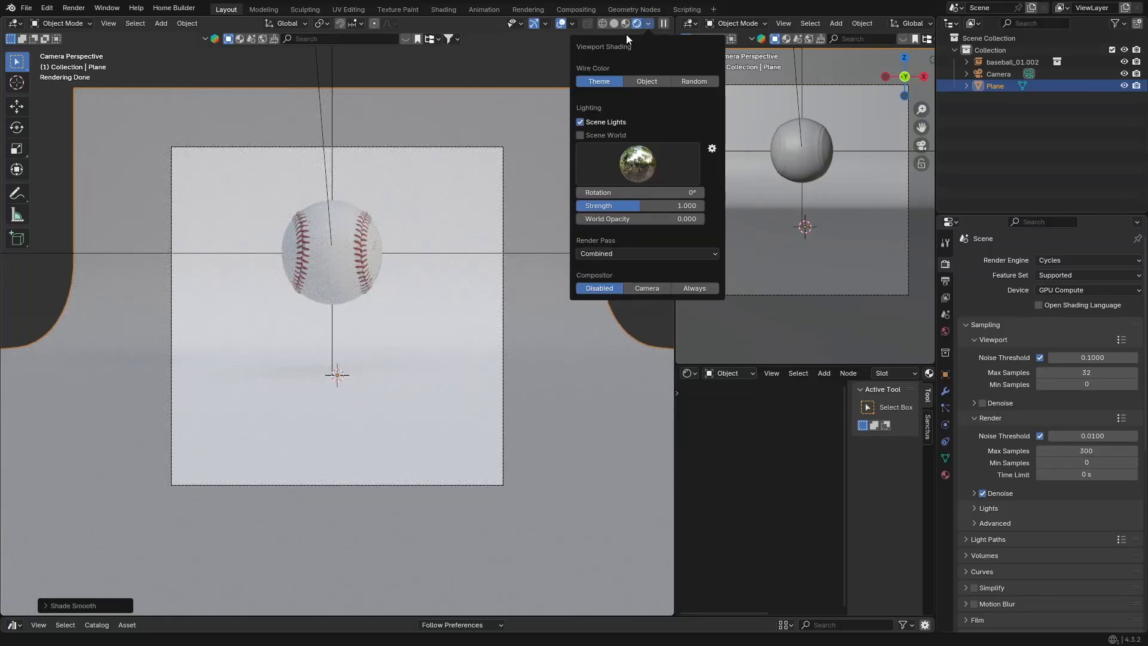
pyautogui.click(579, 135)
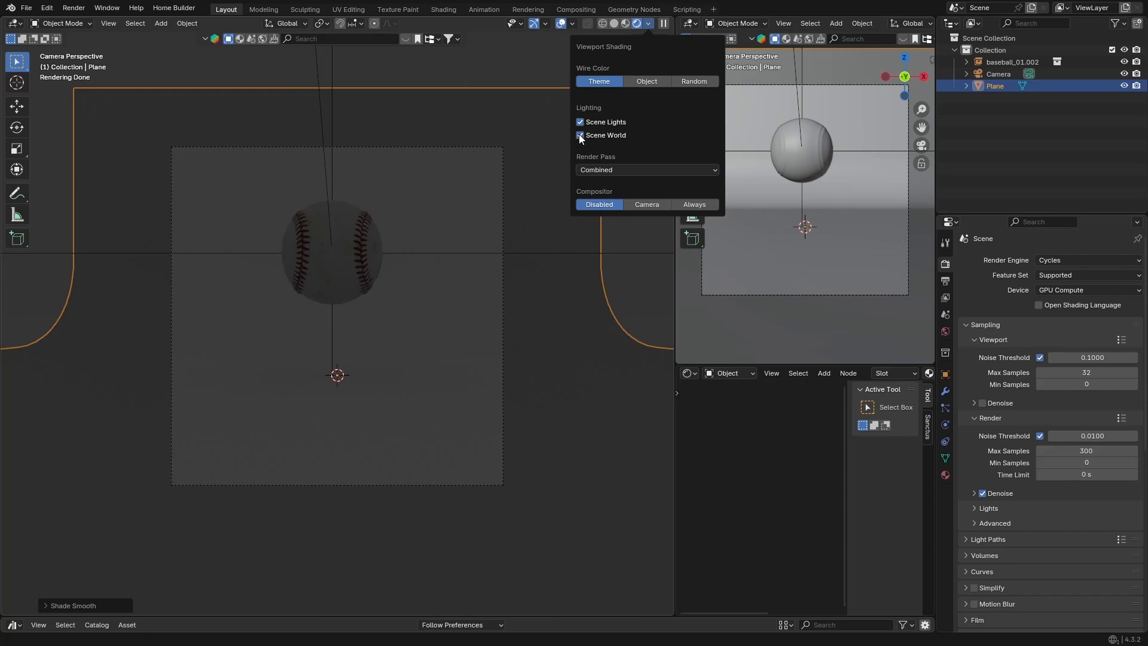
pyautogui.click(580, 135)
pyautogui.click(337, 354)
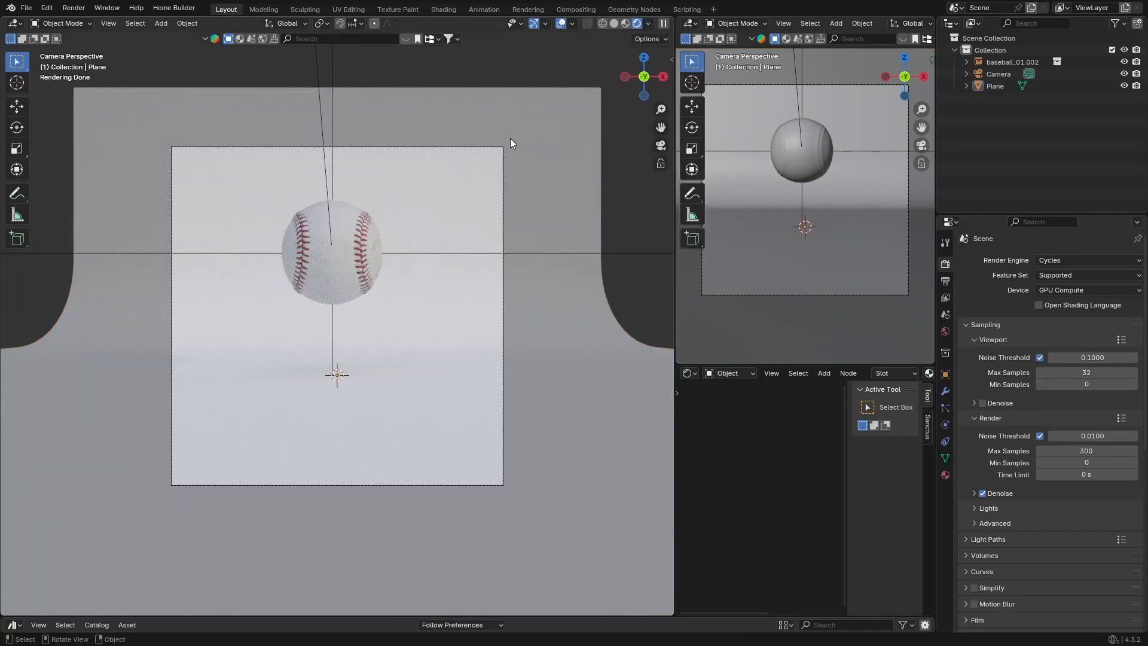
# - Set the camera's vertical shift to 0.130, focal length to 59 mm and horizontal shift to -0.010 to frame the baseball
pyautogui.click(992, 72)
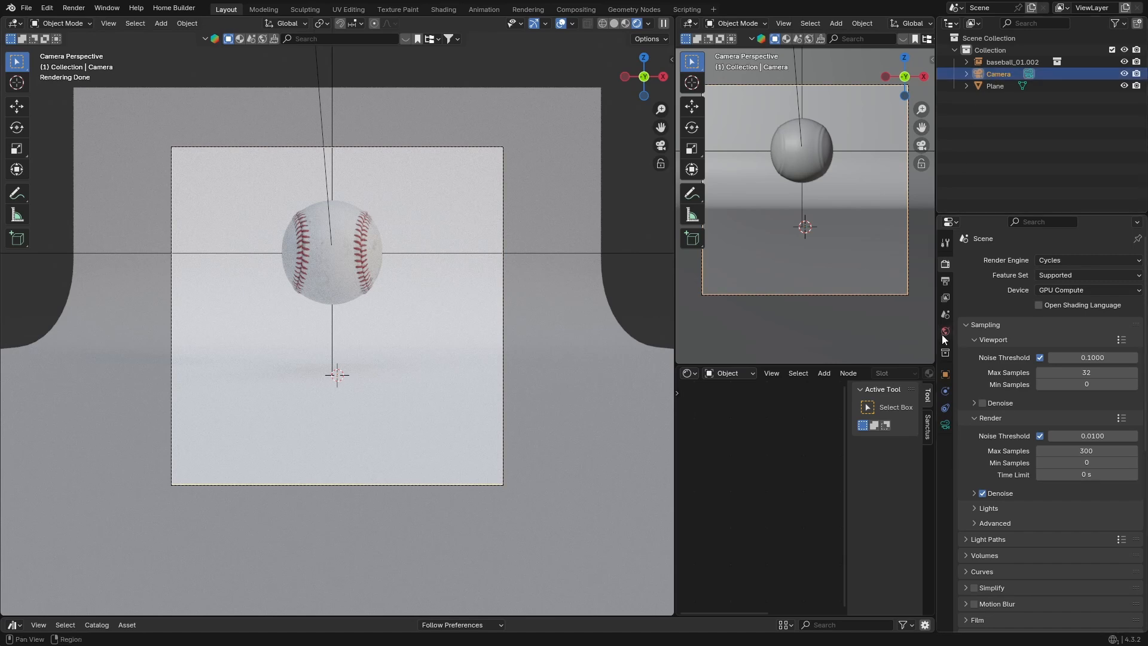
pyautogui.click(943, 424)
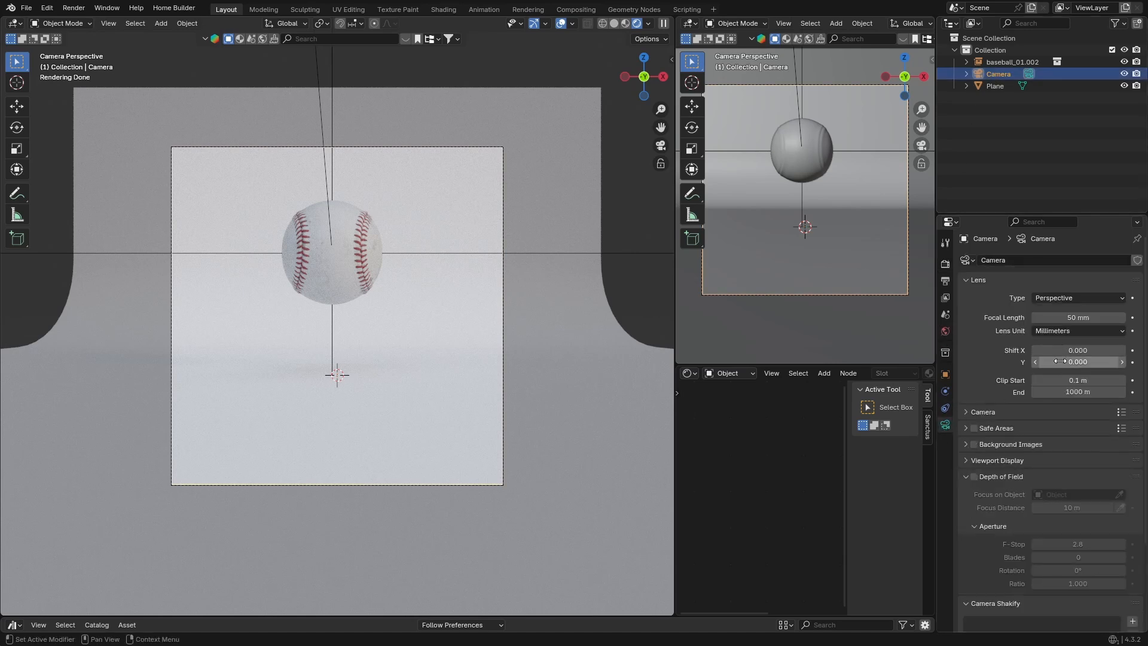
pyautogui.moveTo(1077, 361); pyautogui.dragTo(1115, 362)
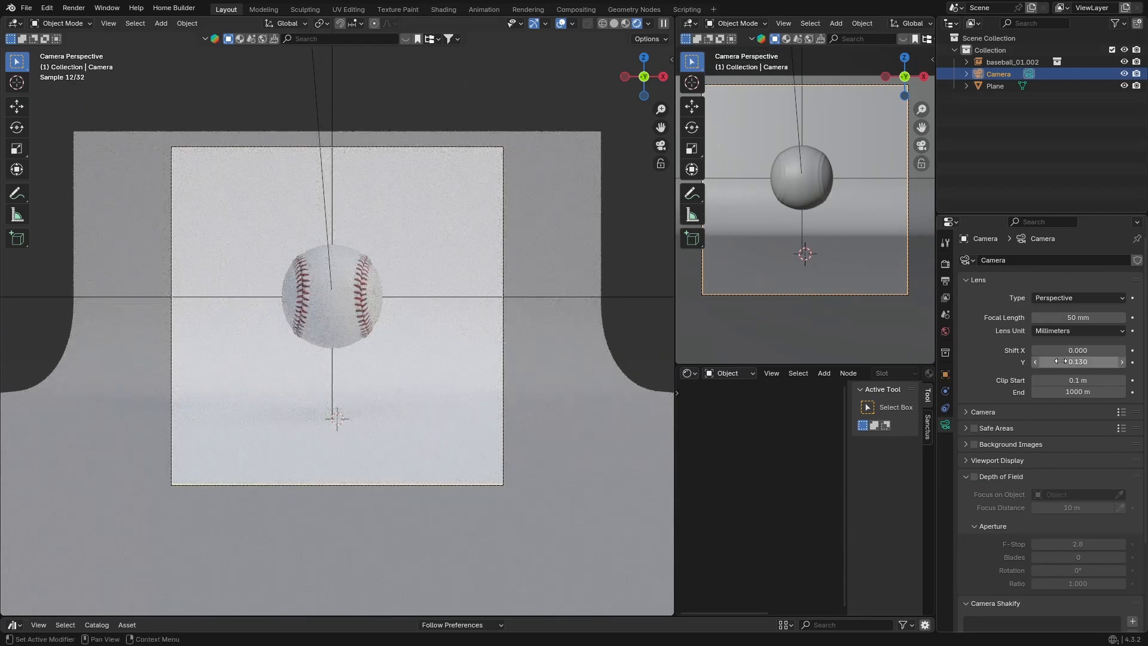
pyautogui.moveTo(1077, 317); pyautogui.dragTo(1100, 317)
pyautogui.click(1035, 350)
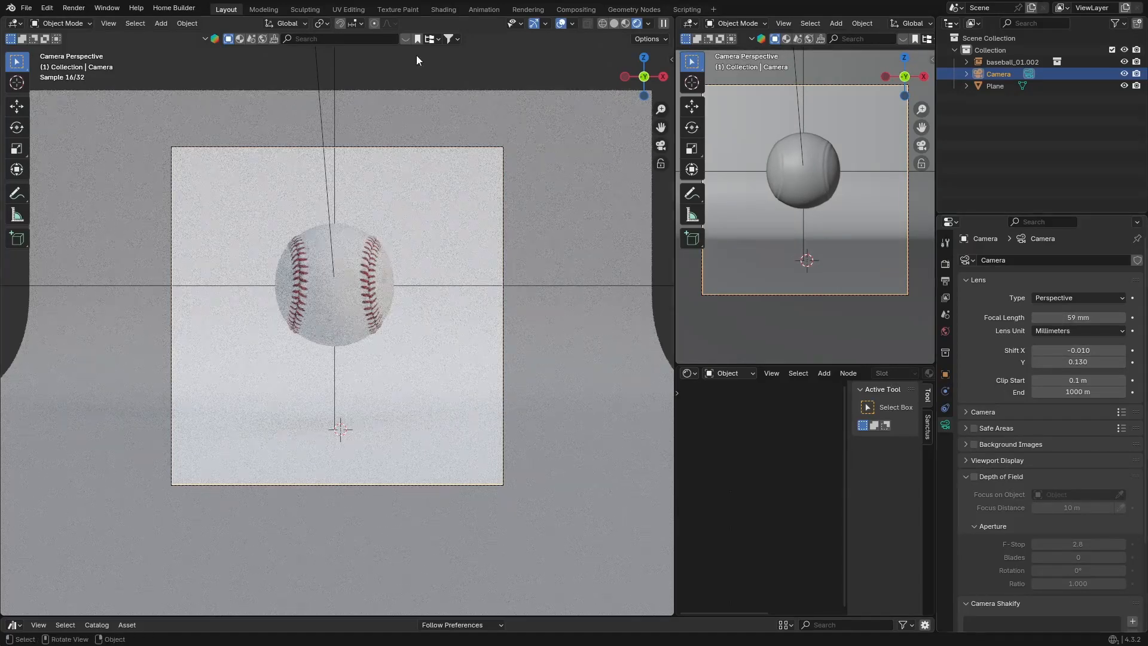
# - In solid shading, add a mesh plane beneath the baseball and scale it up to more than twice the ball's width
pyautogui.scroll(-3, 342, 384)
pyautogui.moveTo(342, 383); pyautogui.dragTo(302, 386, button='middle')
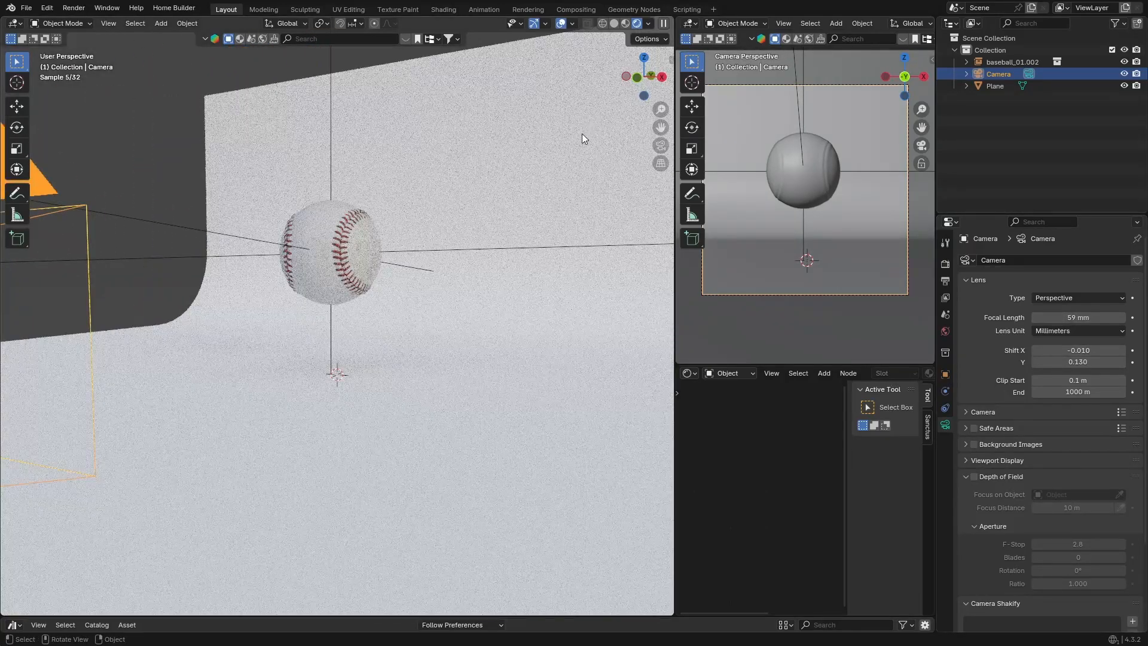
pyautogui.click(613, 23)
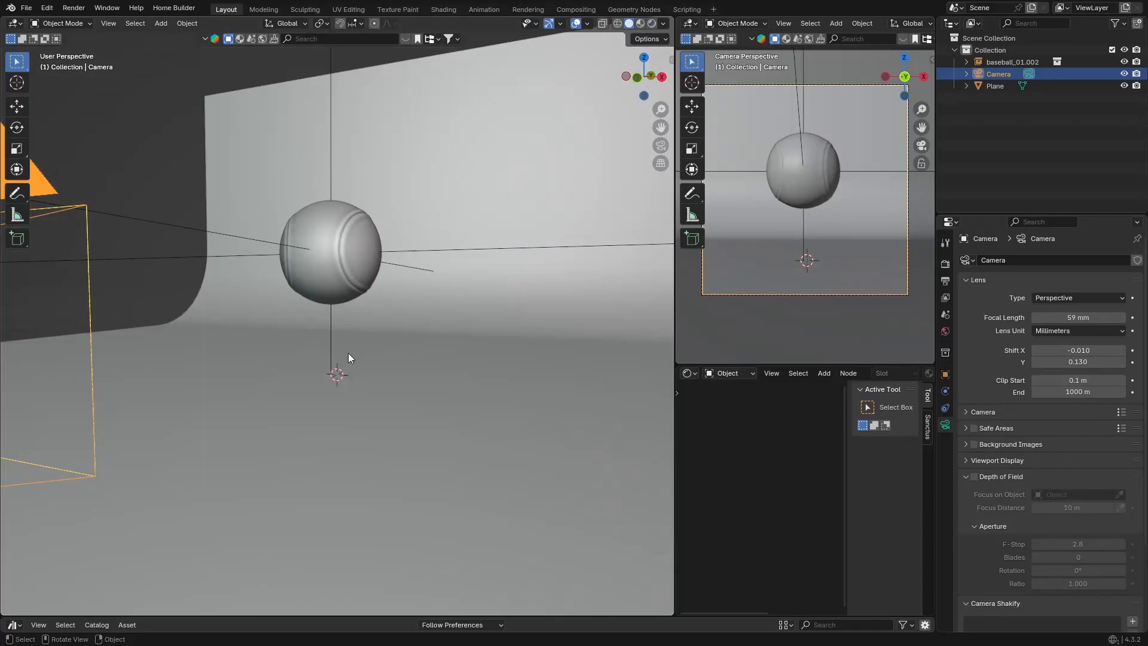
pyautogui.hotkey('shift', 'a')
pyautogui.moveTo(348, 353)
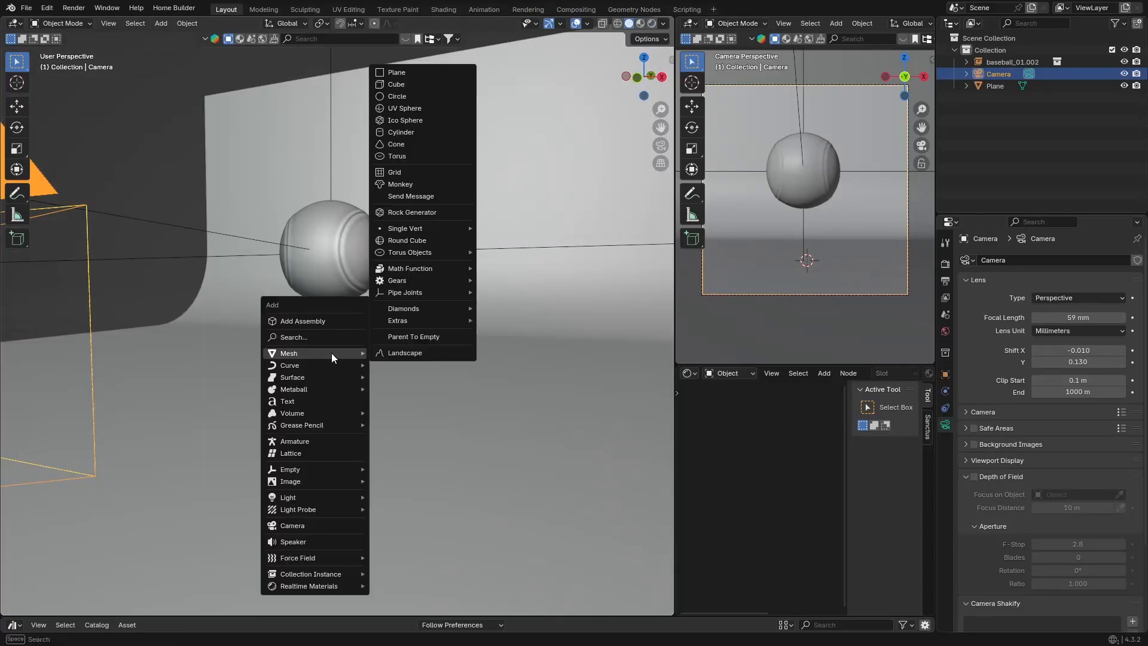
pyautogui.click(416, 78)
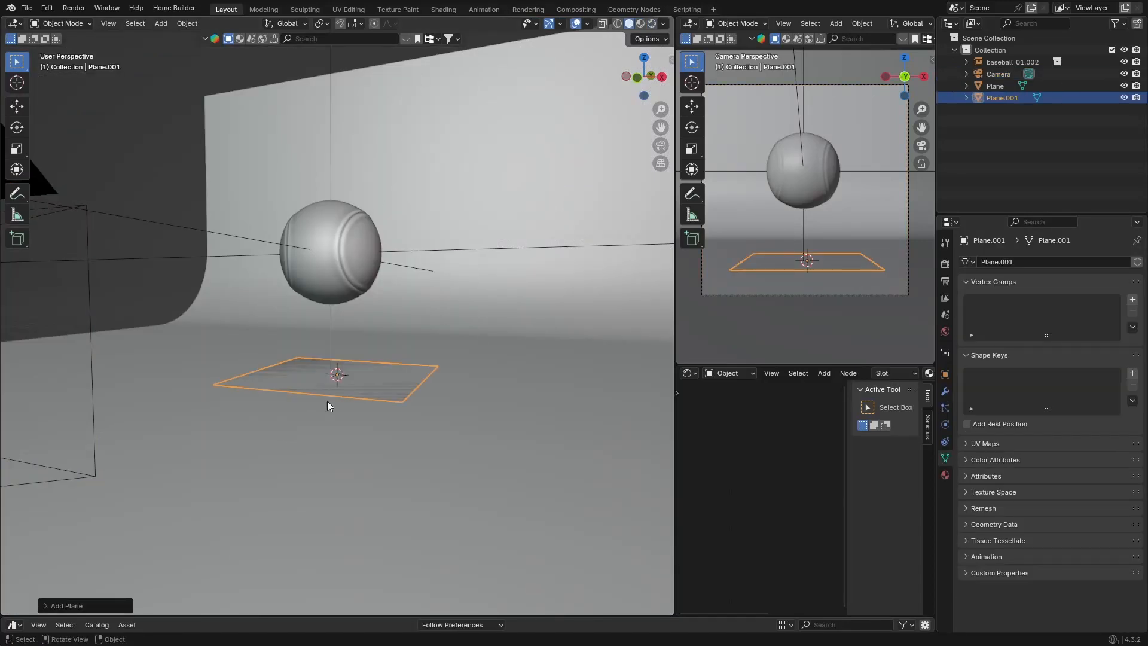
pyautogui.click(643, 58)
pyautogui.press('s')
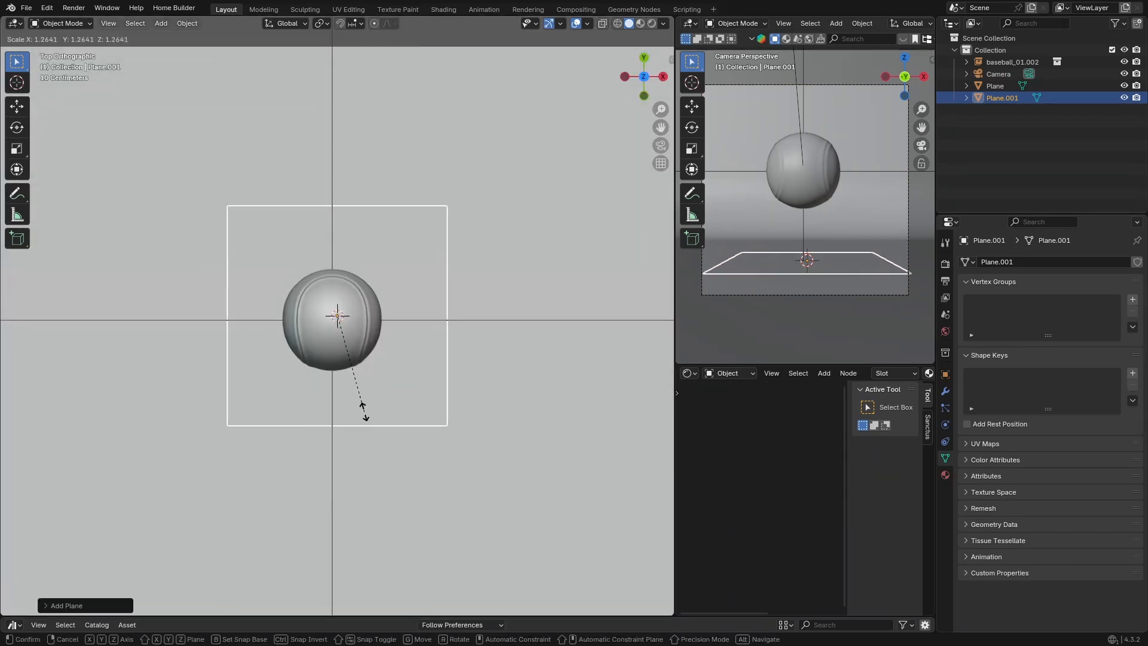
pyautogui.click(371, 421)
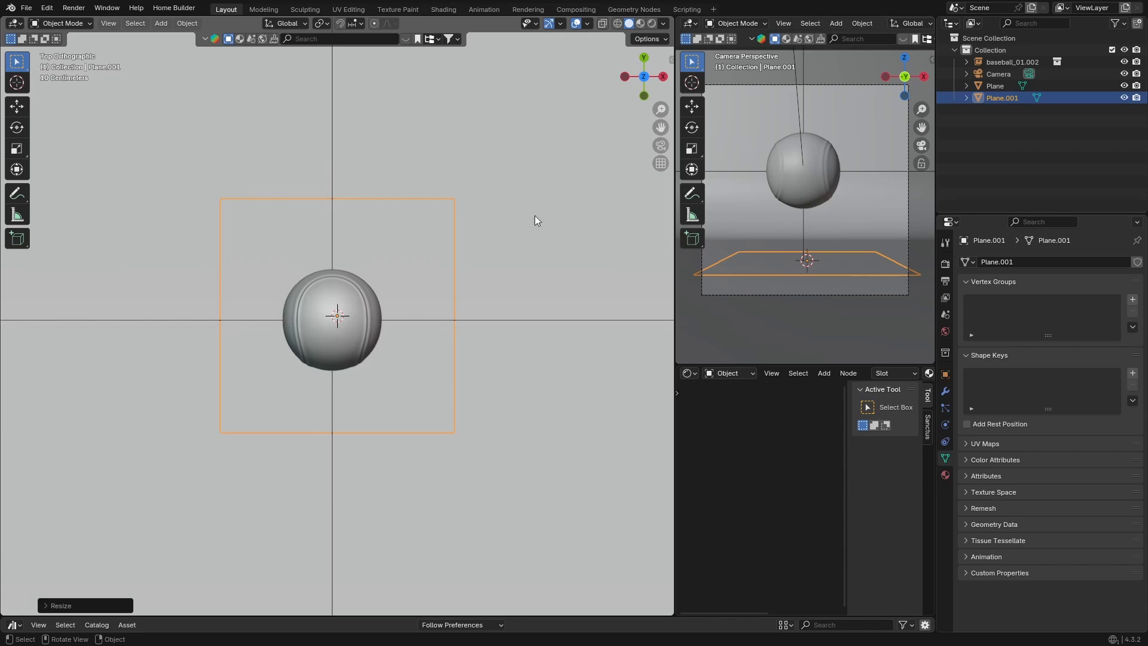
# - Raise the new plane along the Z axis until it hovers clear above the baseball
pyautogui.click(662, 76)
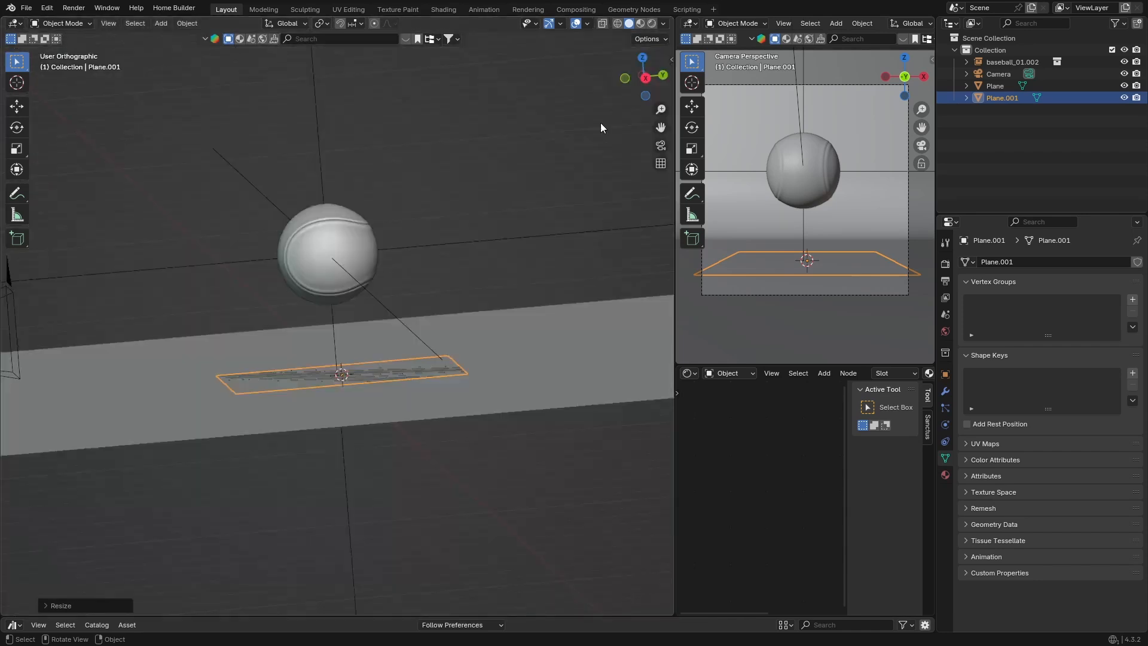
pyautogui.press('g')
pyautogui.press('z')
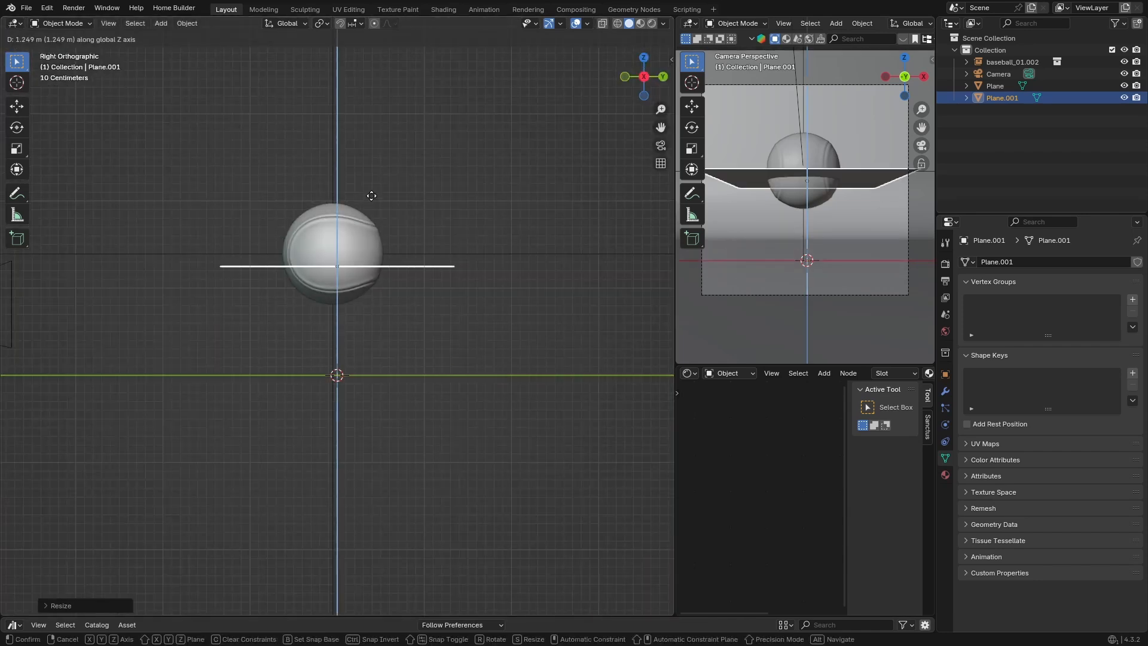
pyautogui.click(367, 94)
pyautogui.moveTo(367, 95); pyautogui.dragTo(366, 357, button='middle')
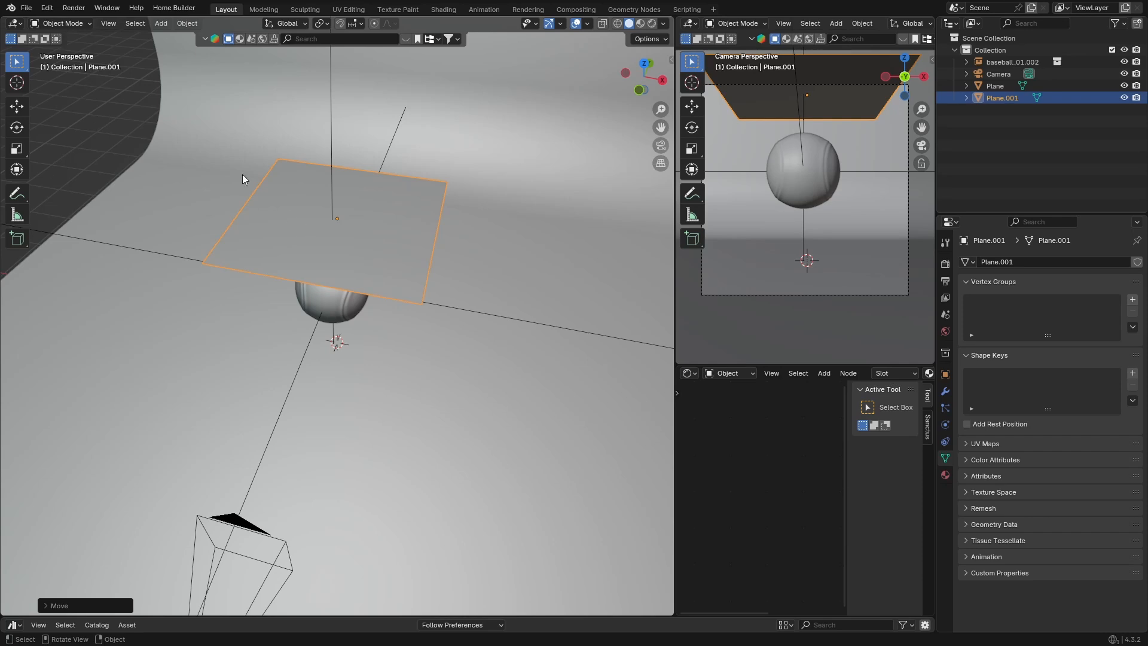
# - Rename the plane above the baseball as Cloth
pyautogui.doubleClick(1005, 99)
pyautogui.press('BackSpace')
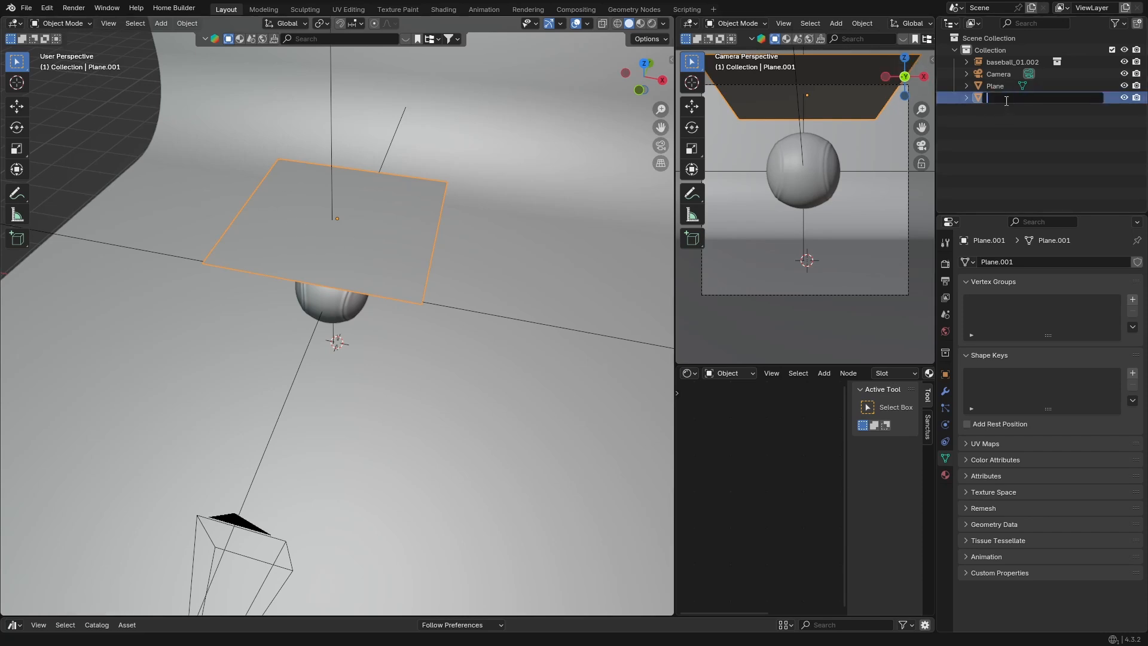
pyautogui.write('Cloth')
pyautogui.press('Return')
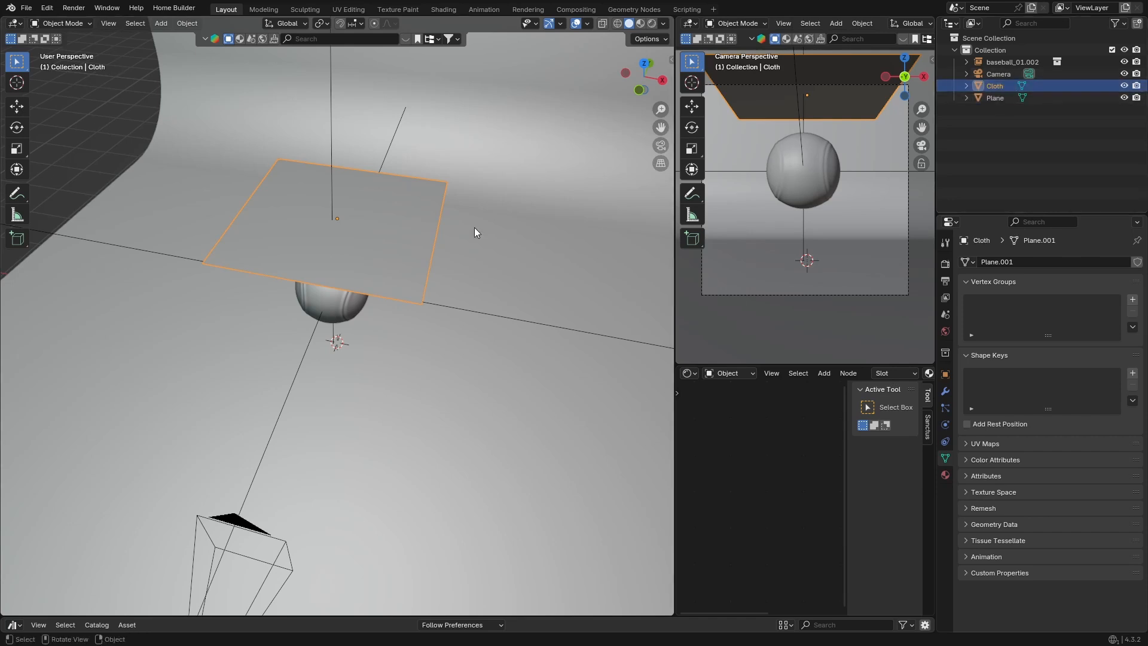
# - Subdivide the Cloth plane's mesh with 50 cuts and return to Object Mode
pyautogui.rightClick(385, 226)
pyautogui.press('Tab')
pyautogui.rightClick(253, 206)
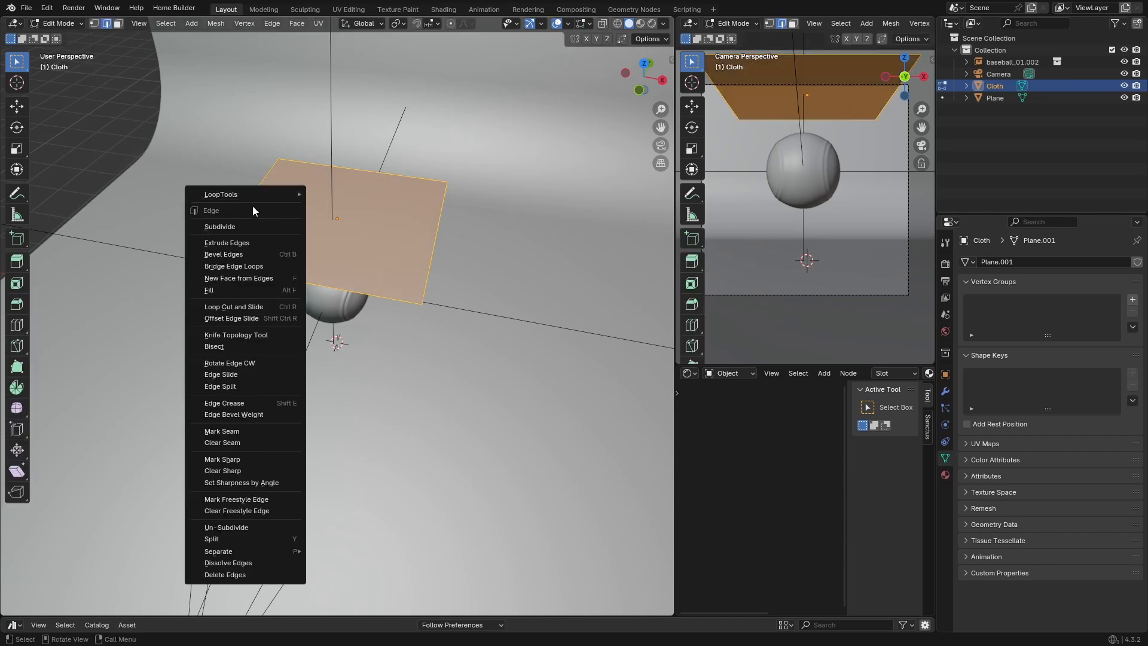
pyautogui.click(227, 227)
pyautogui.click(45, 604)
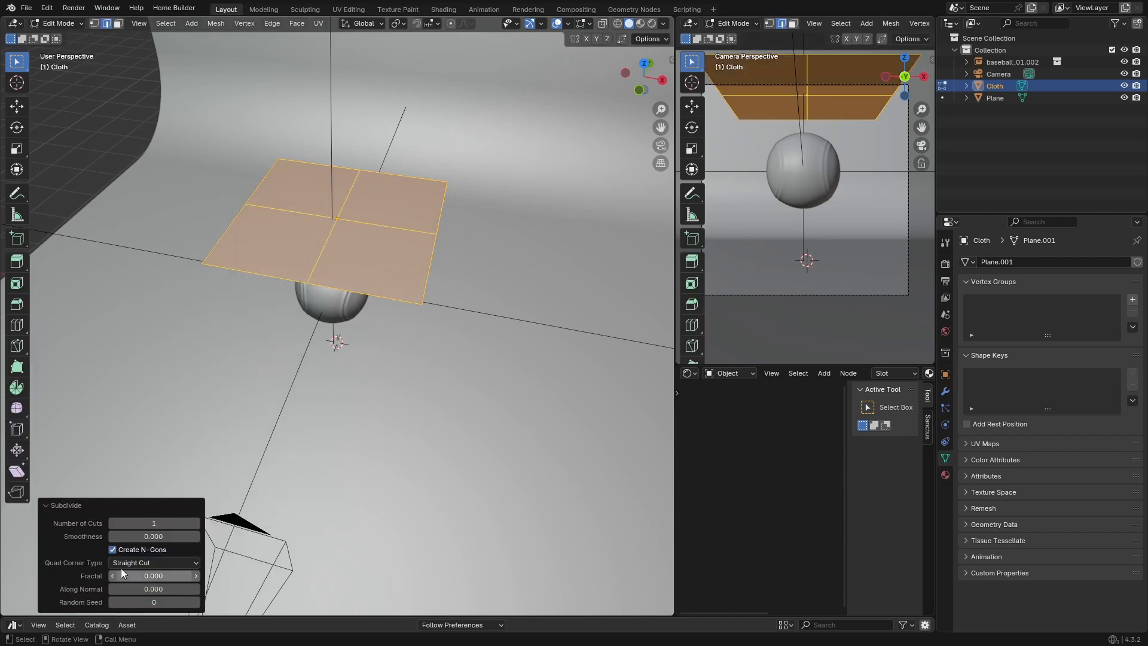
pyautogui.click(150, 524)
pyautogui.press('BackSpace')
pyautogui.write('50')
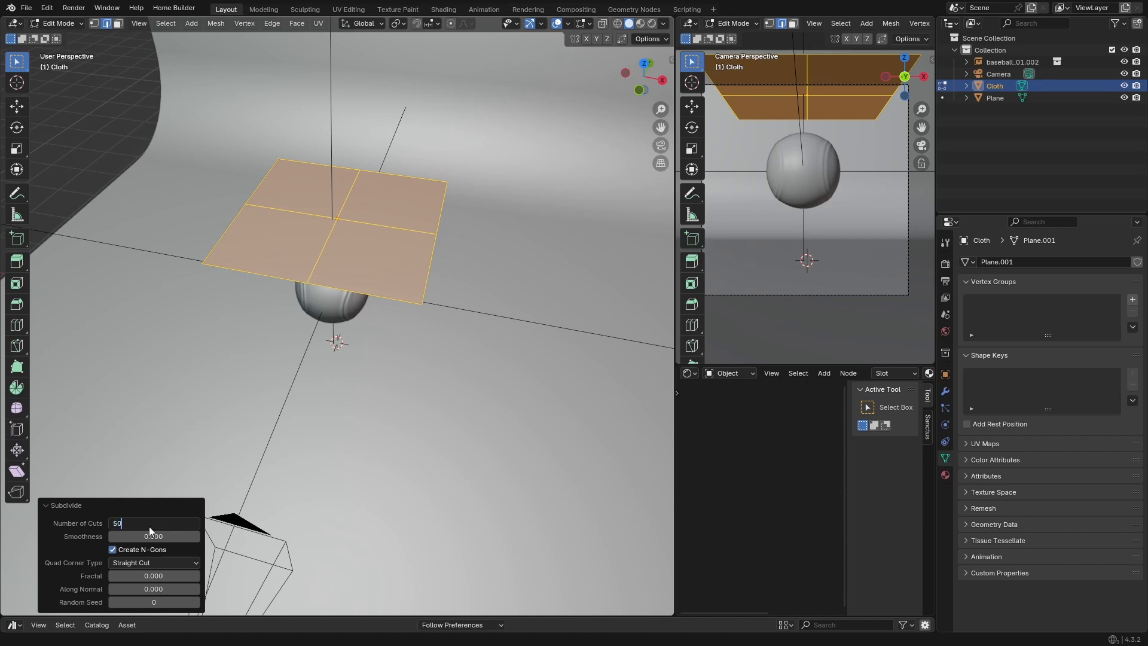
pyautogui.press('Return')
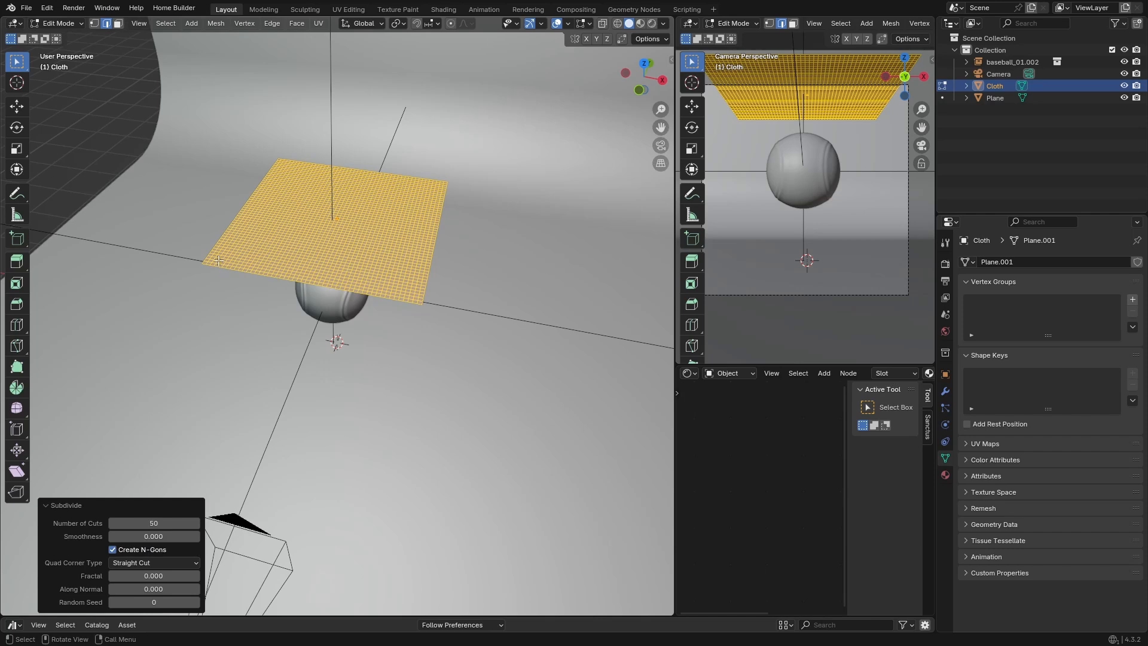
pyautogui.press('Tab')
# - Add Cloth physics to the subdivided Cloth plane
pyautogui.moveTo(317, 366)
pyautogui.mouseDown(button='middle')
pyautogui.moveTo(320, 333)
pyautogui.moveTo(333, 328)
pyautogui.moveTo(303, 354)
pyautogui.mouseUp(button='middle')
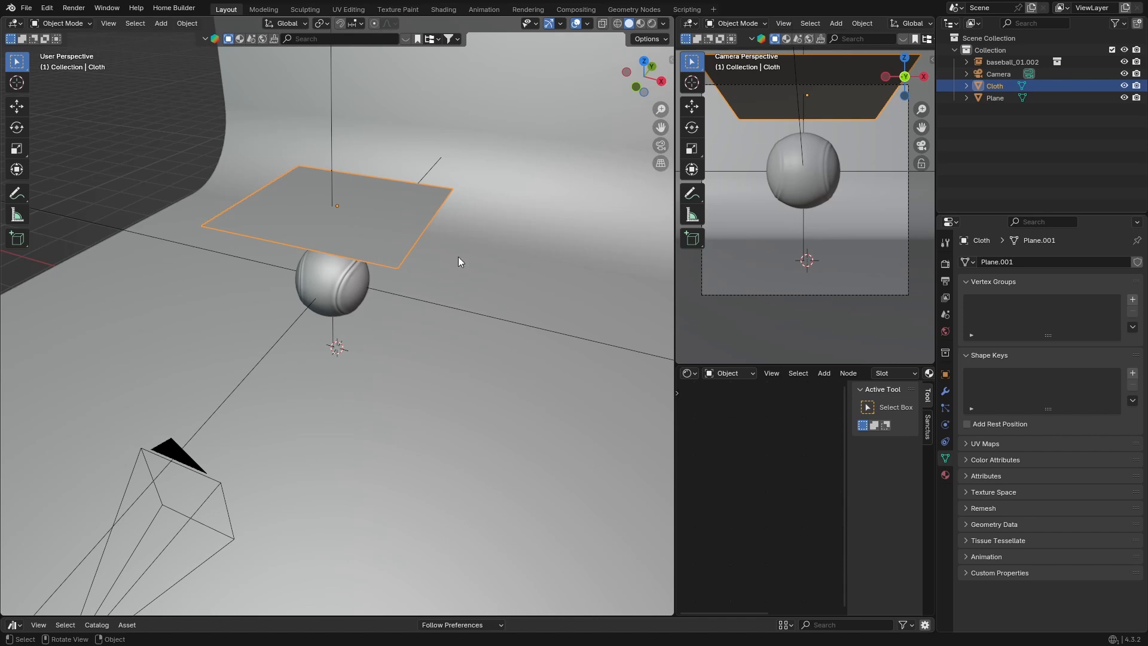
pyautogui.click(945, 425)
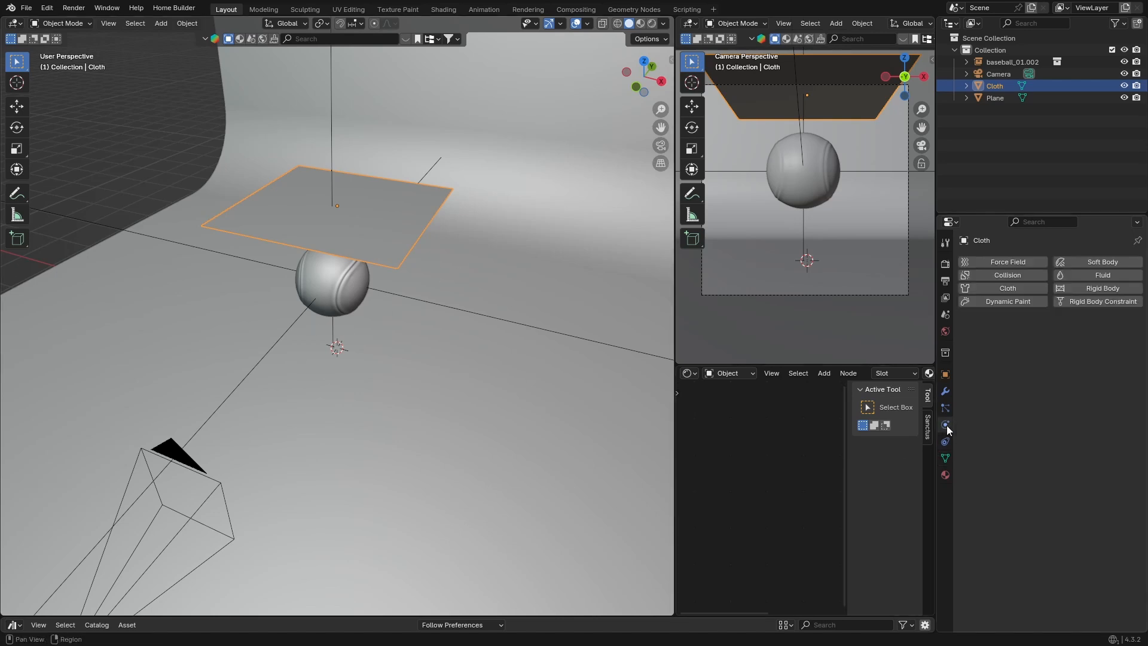
pyautogui.click(997, 290)
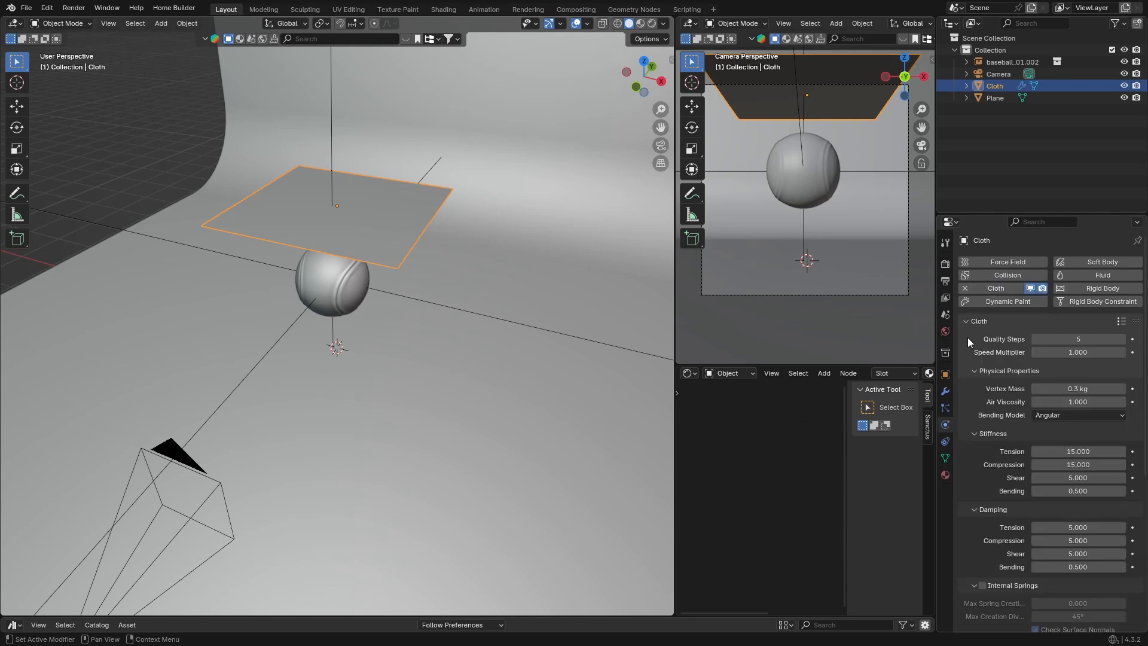
# - Enable Self Collisions for the cloth simulation and set its collision quality to 5
pyautogui.scroll(-10, 957, 464)
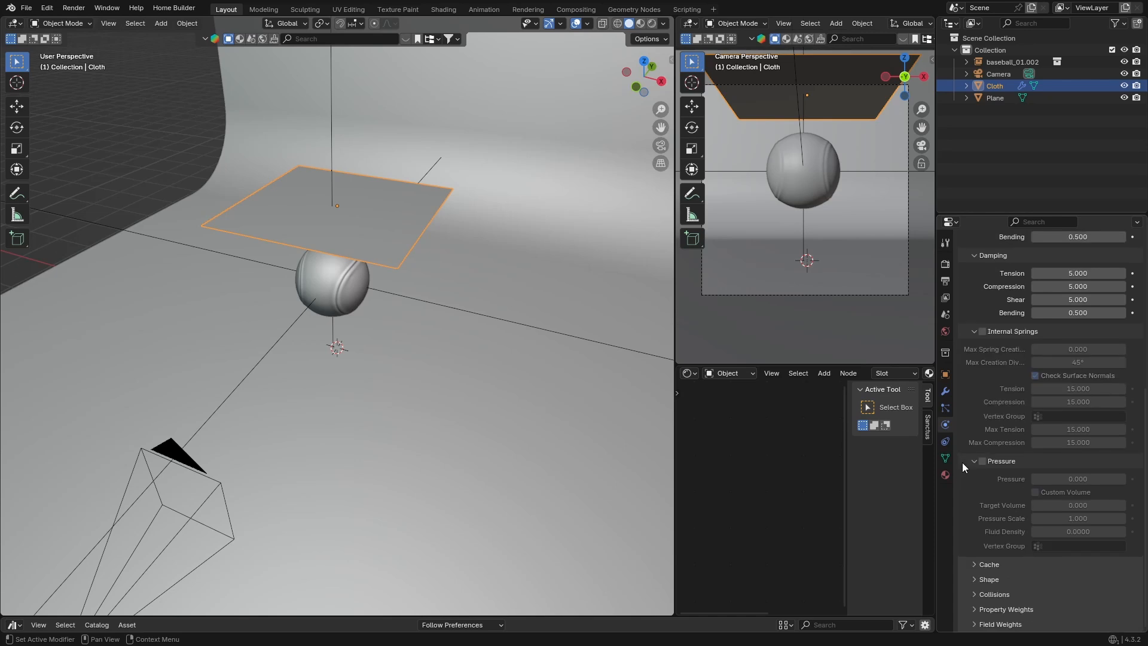
pyautogui.click(973, 595)
pyautogui.scroll(-7, 960, 564)
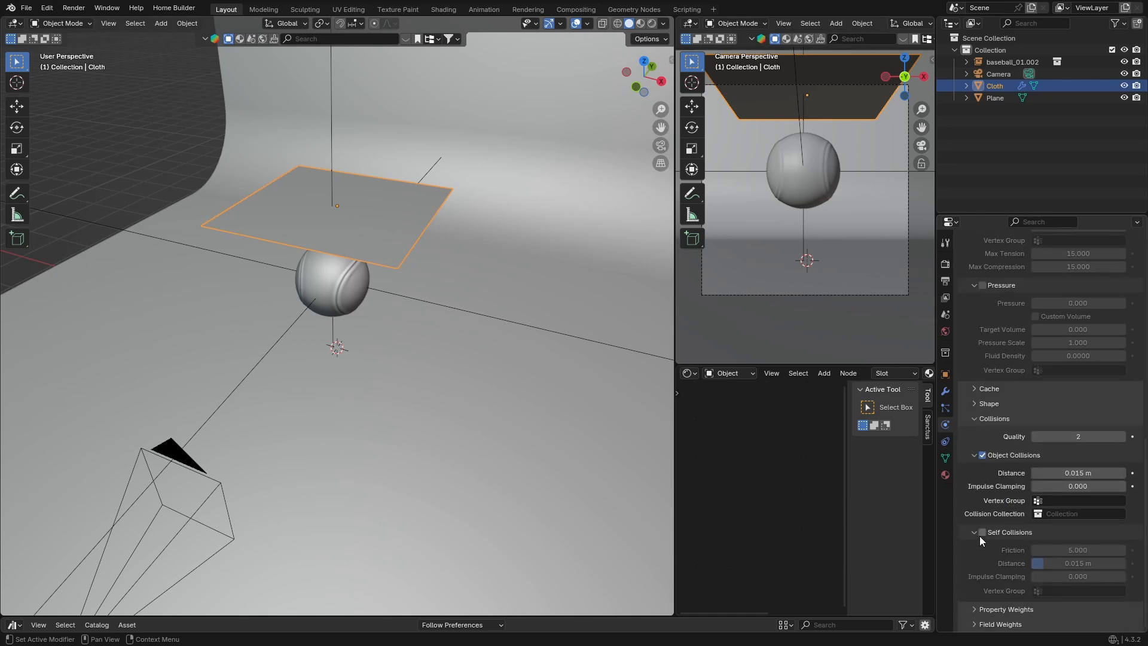
pyautogui.click(981, 532)
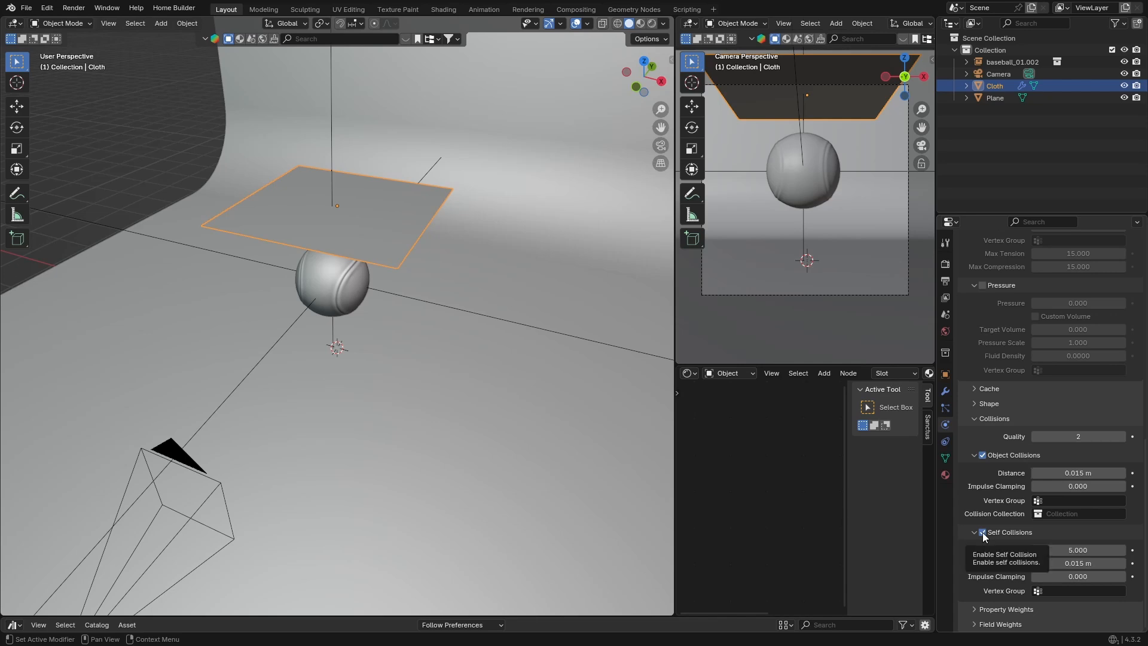
pyautogui.write('5')
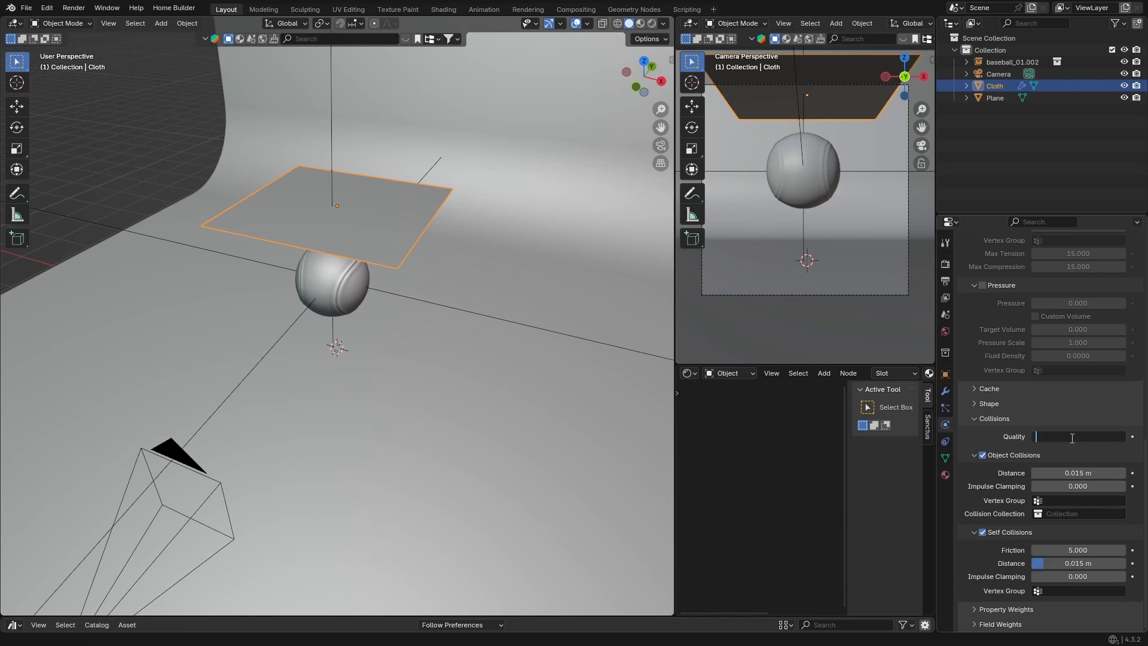
pyautogui.press('Return')
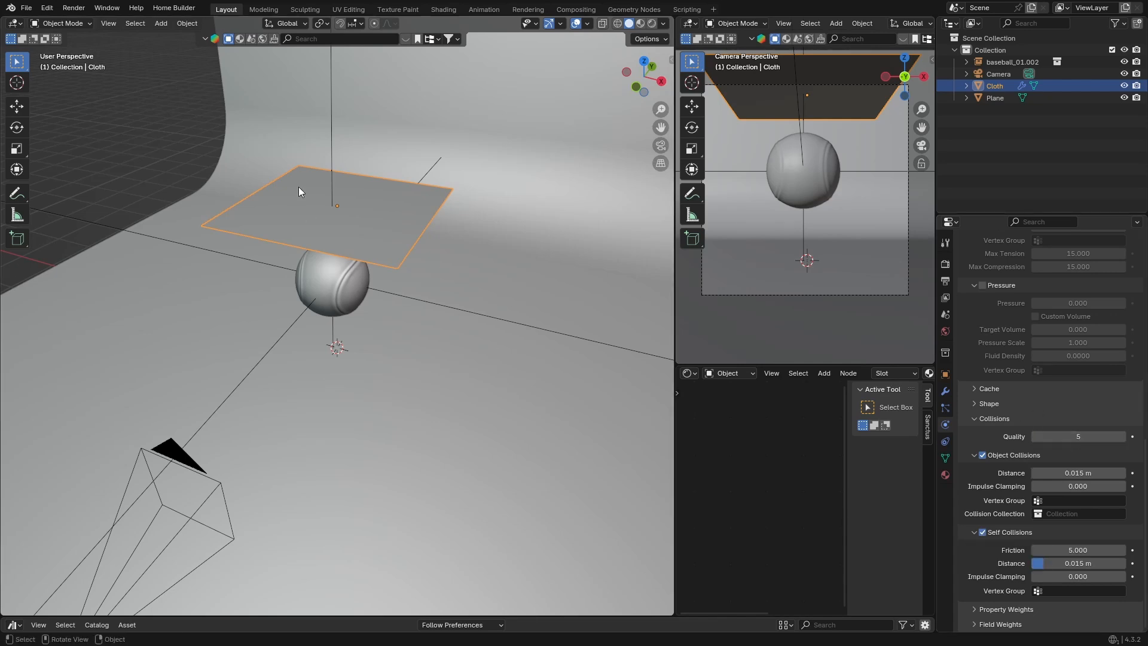
# - Add a Subdivision Surface modifier after the Cloth modifier and shade the Cloth plane smooth
pyautogui.click(945, 391)
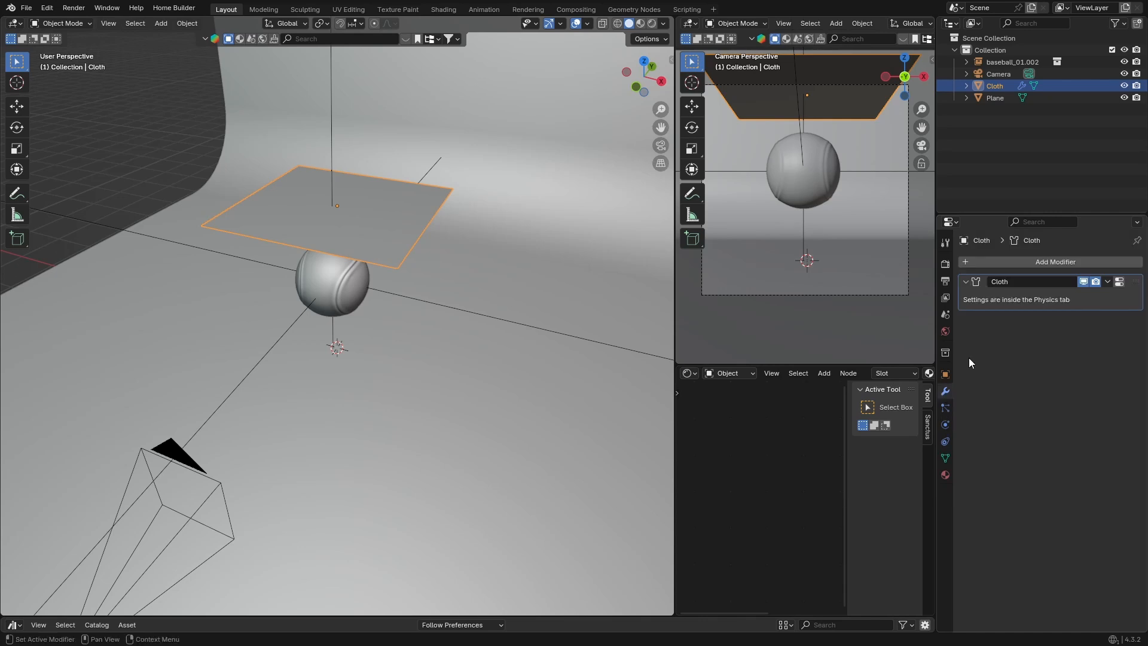
pyautogui.click(1010, 263)
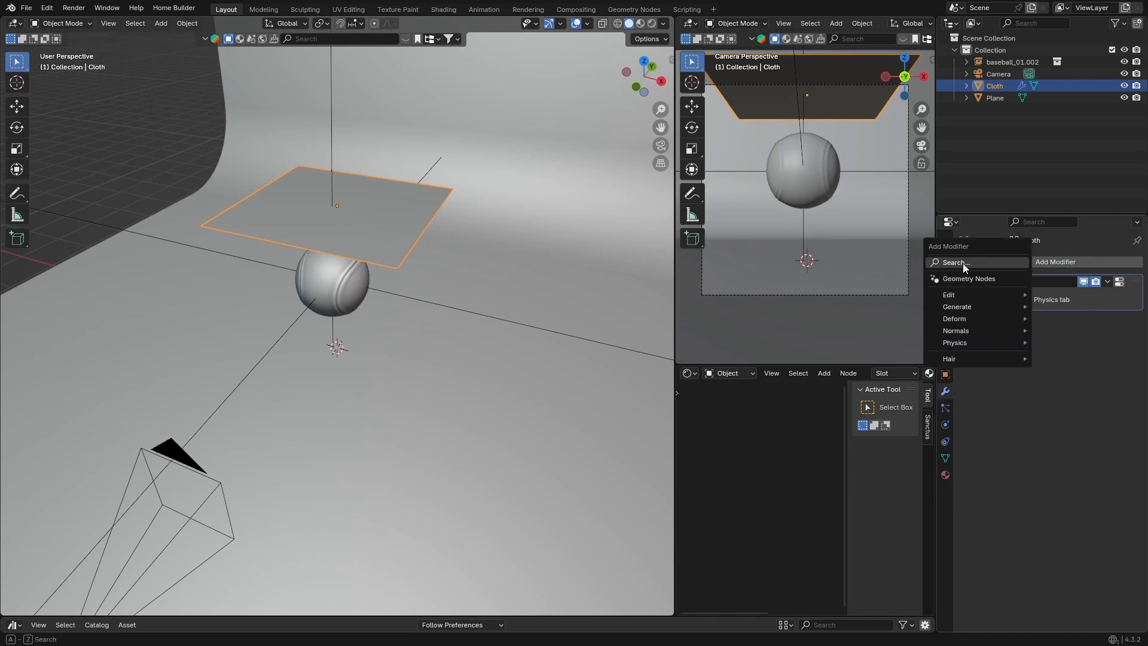
pyautogui.click(962, 263)
pyautogui.write('su')
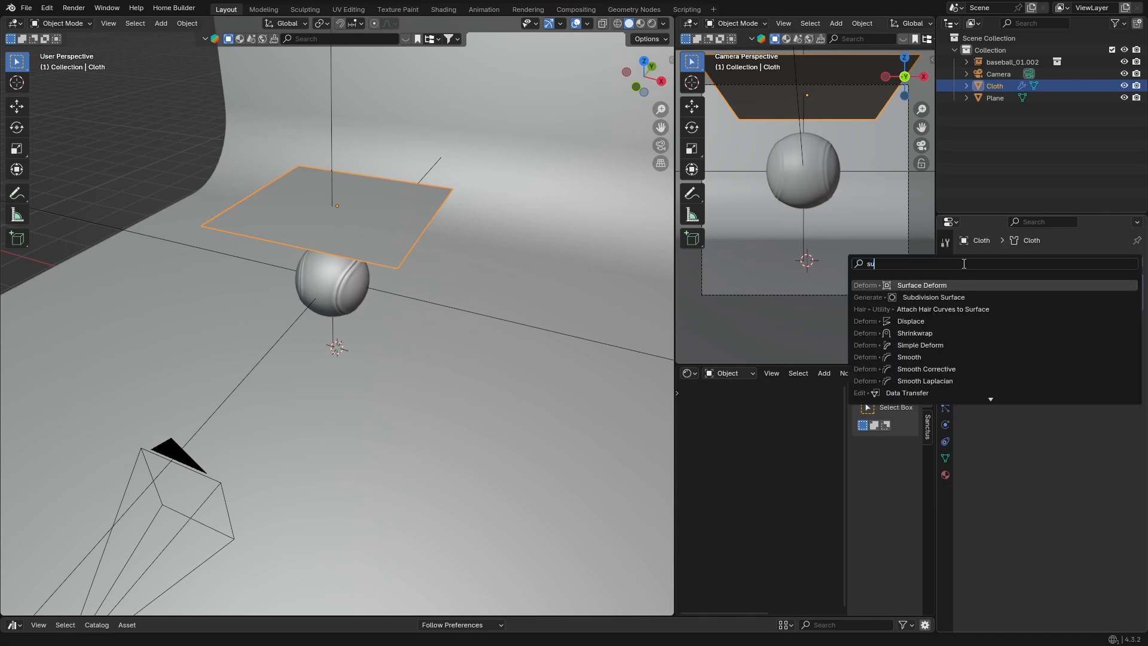
pyautogui.press('Down')
pyautogui.press('Return')
pyautogui.rightClick(357, 232)
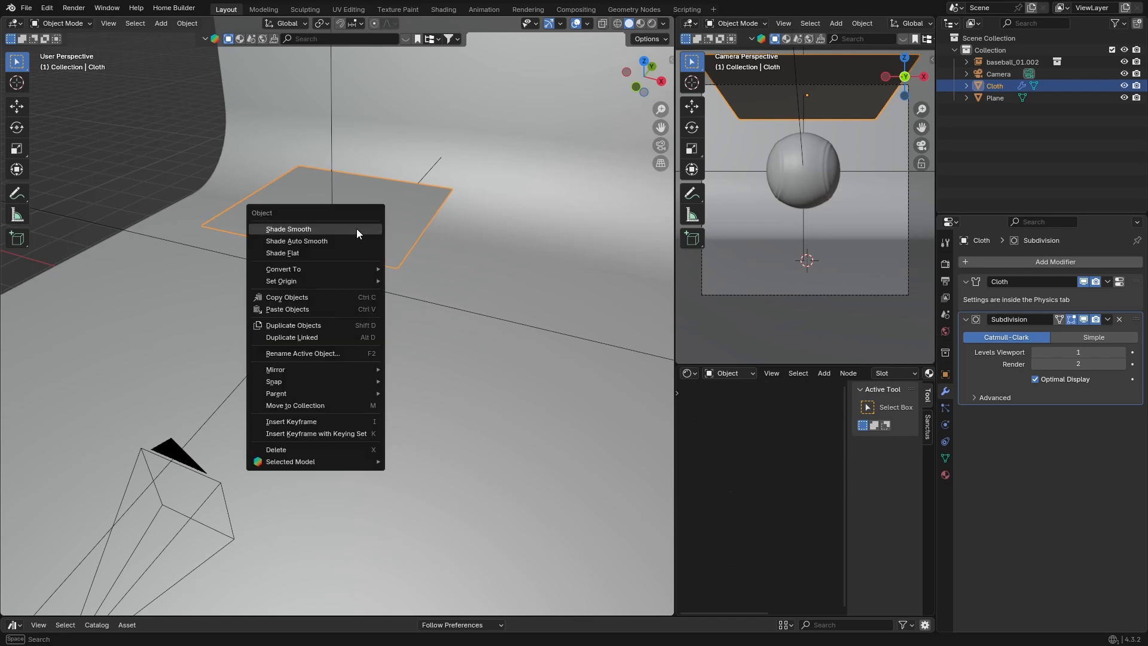
pyautogui.click(356, 228)
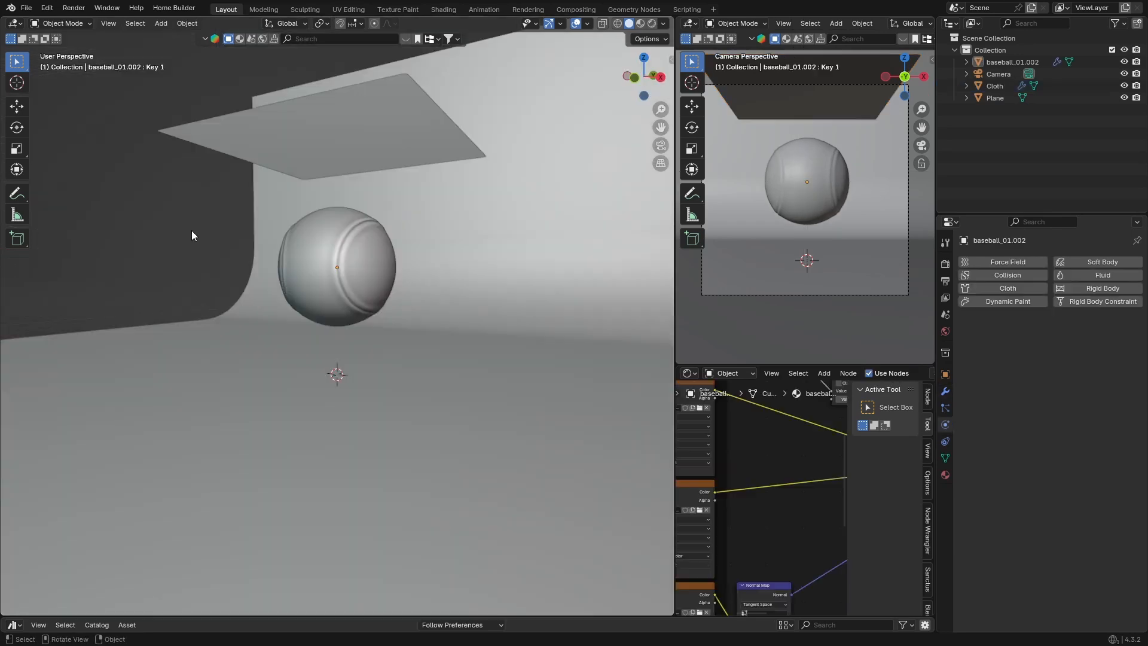
# - Add Collision physics to the baseball
pyautogui.click(320, 236)
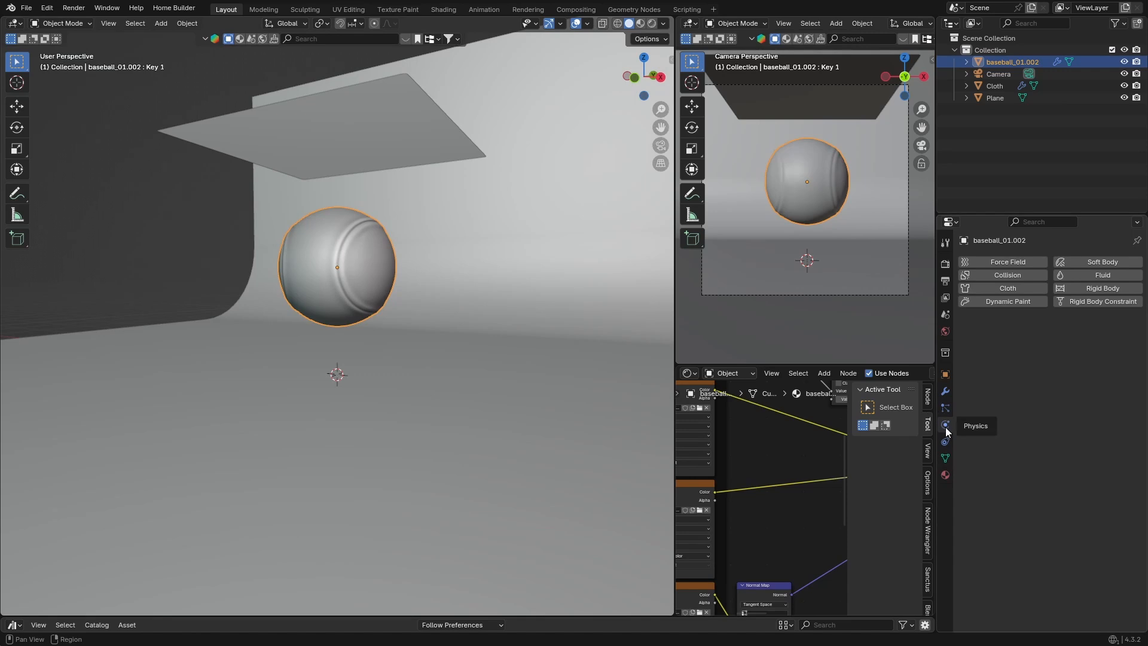
pyautogui.click(1003, 275)
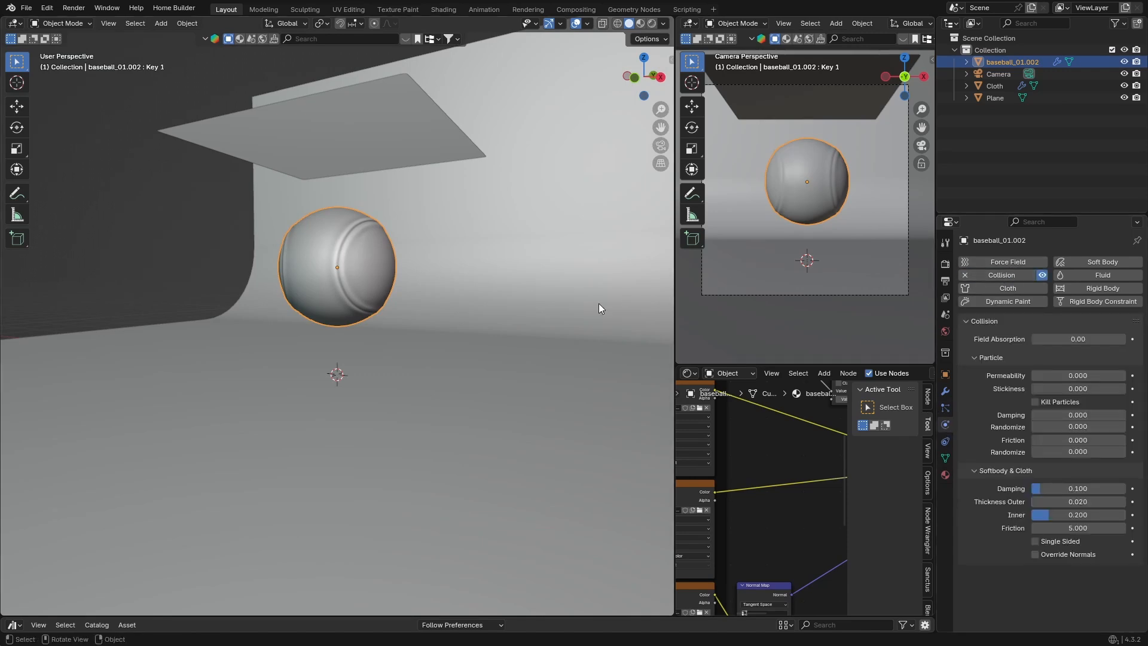
# - Replace the Asset Browser with an enlarged Timeline and set the scene's end frame to 150
pyautogui.click(14, 624)
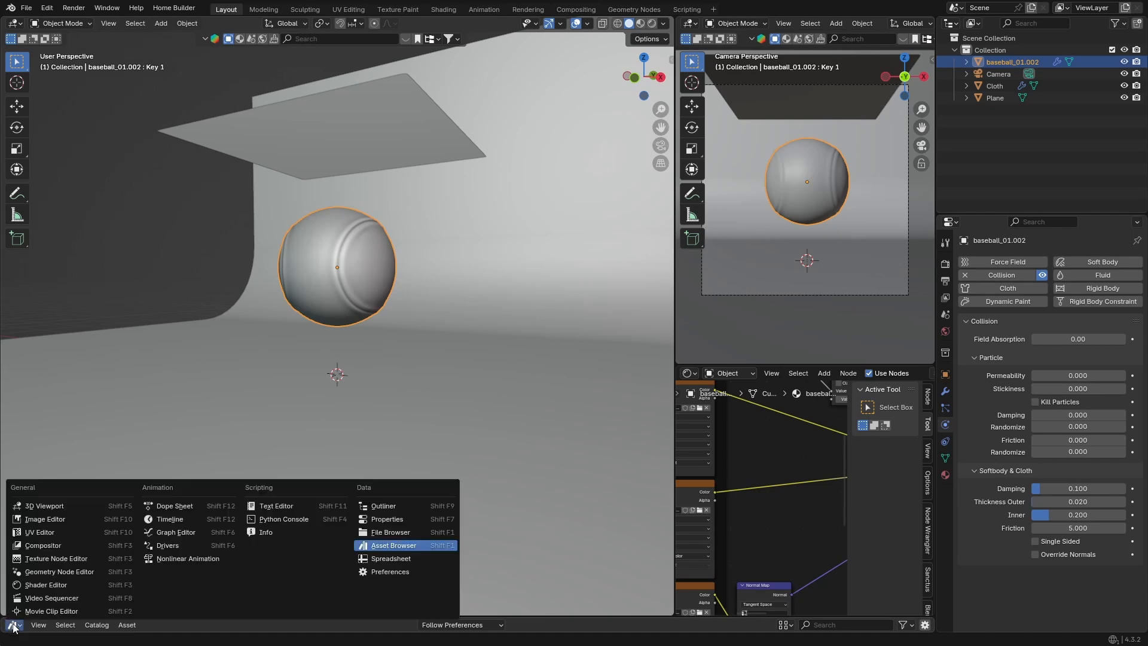
pyautogui.click(177, 521)
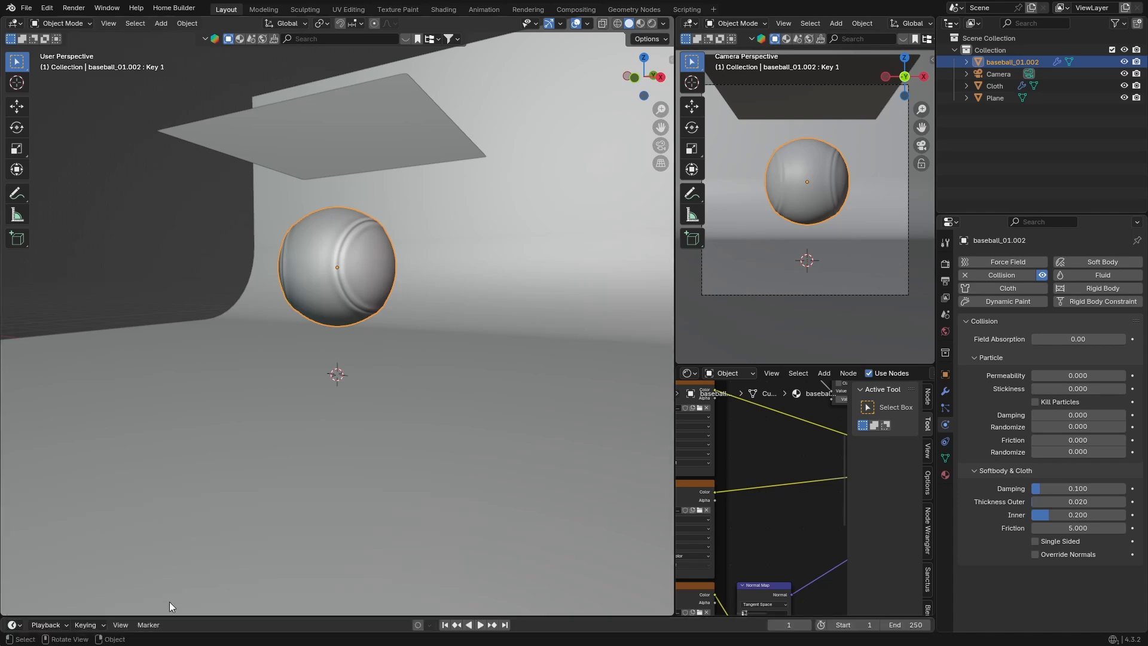
pyautogui.moveTo(171, 616); pyautogui.dragTo(172, 469)
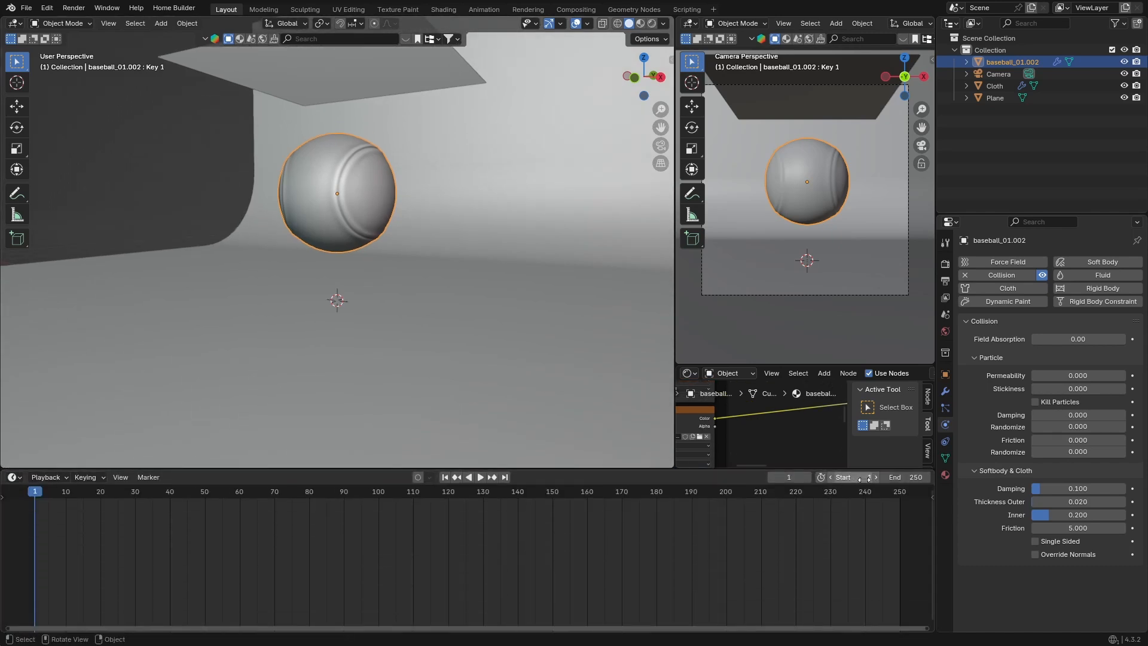
pyautogui.click(914, 477)
pyautogui.press('BackSpace')
pyautogui.write('150')
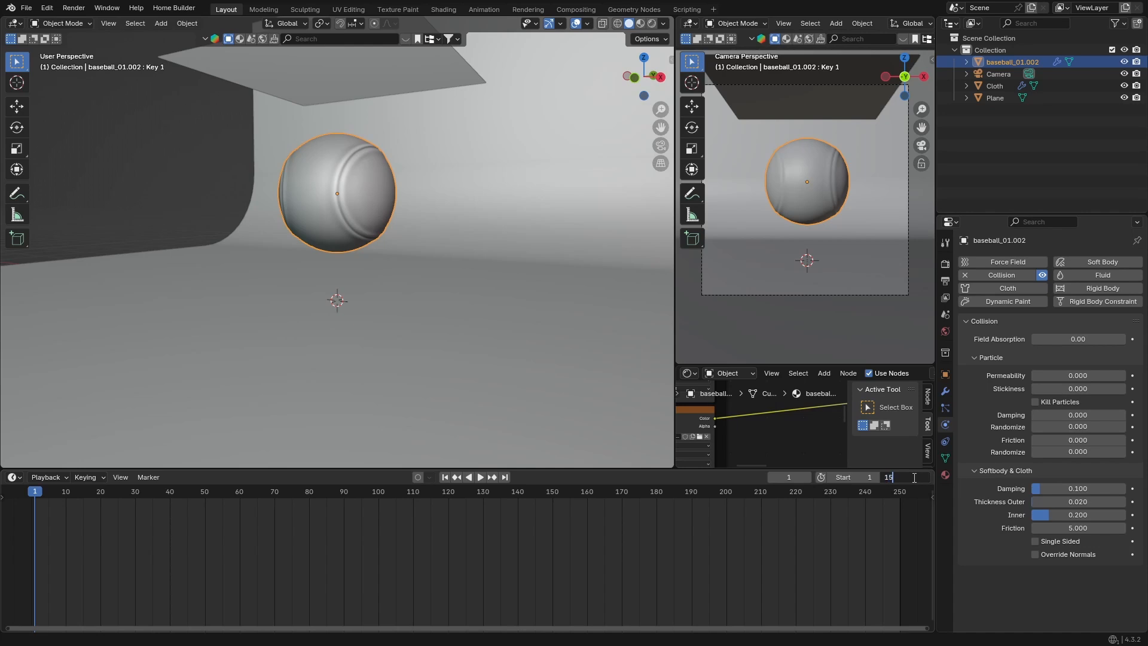
pyautogui.press('Return')
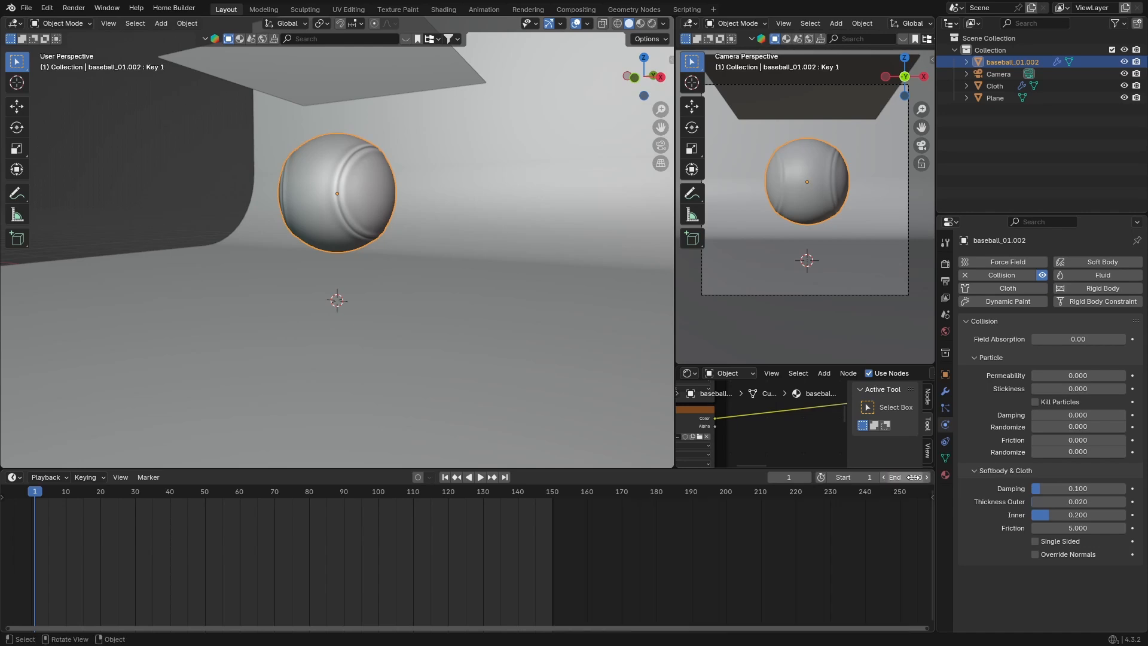
# - Set the simulation end frame in the Cloth object's physics cache to 150
pyautogui.click(295, 83)
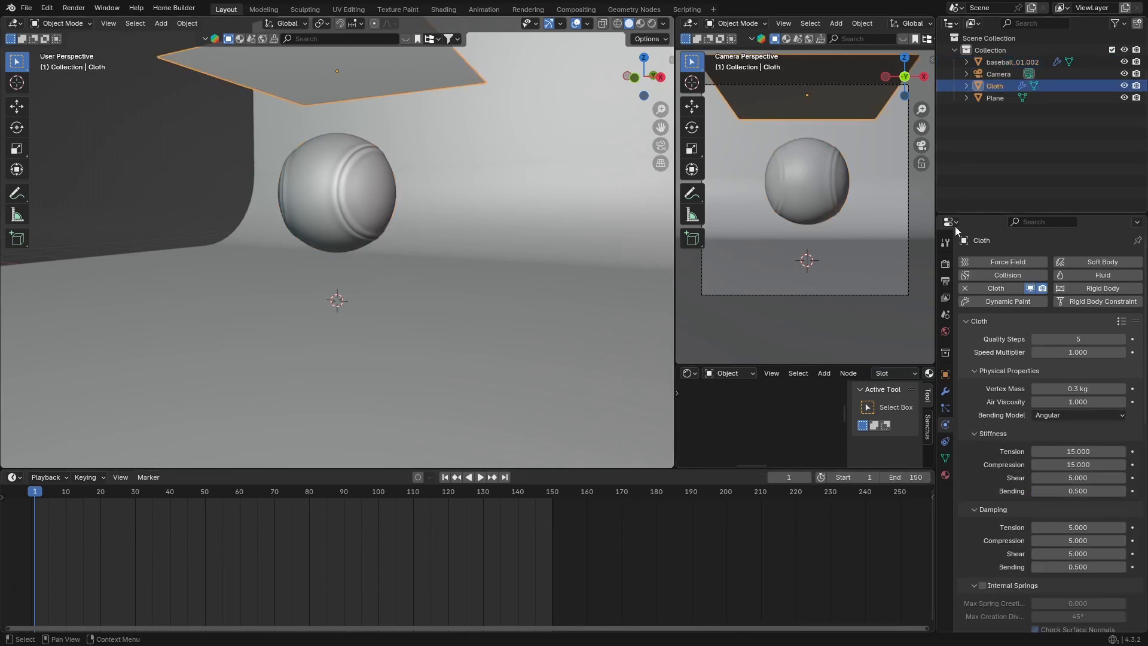
pyautogui.scroll(-5, 970, 454)
pyautogui.scroll(-10, 970, 454)
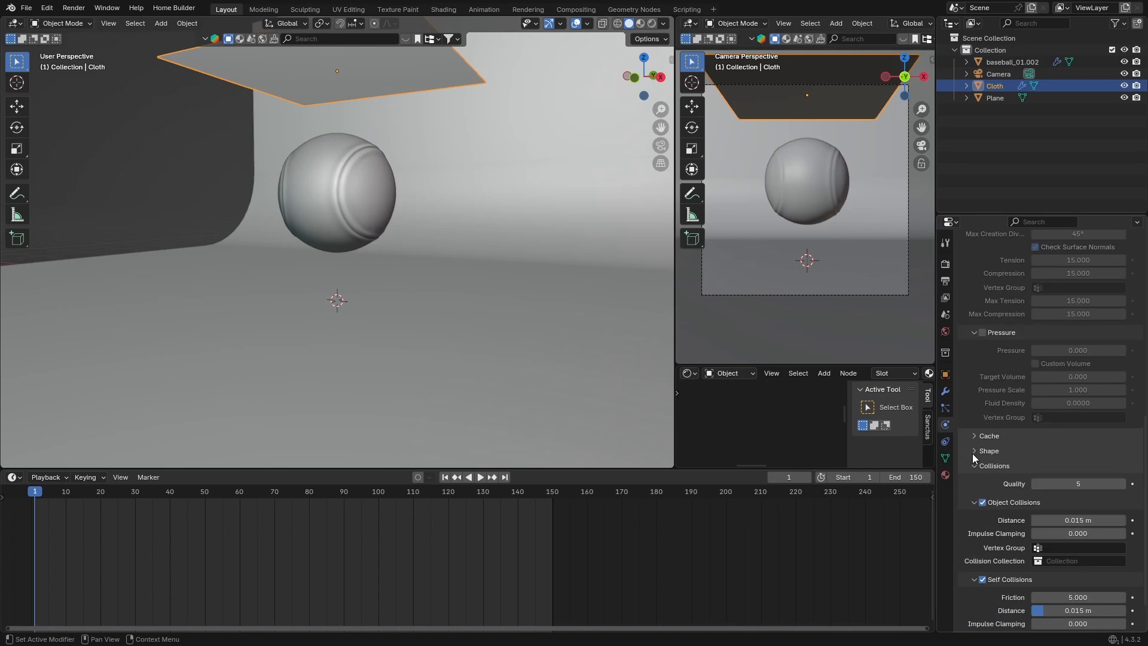
pyautogui.click(1072, 493)
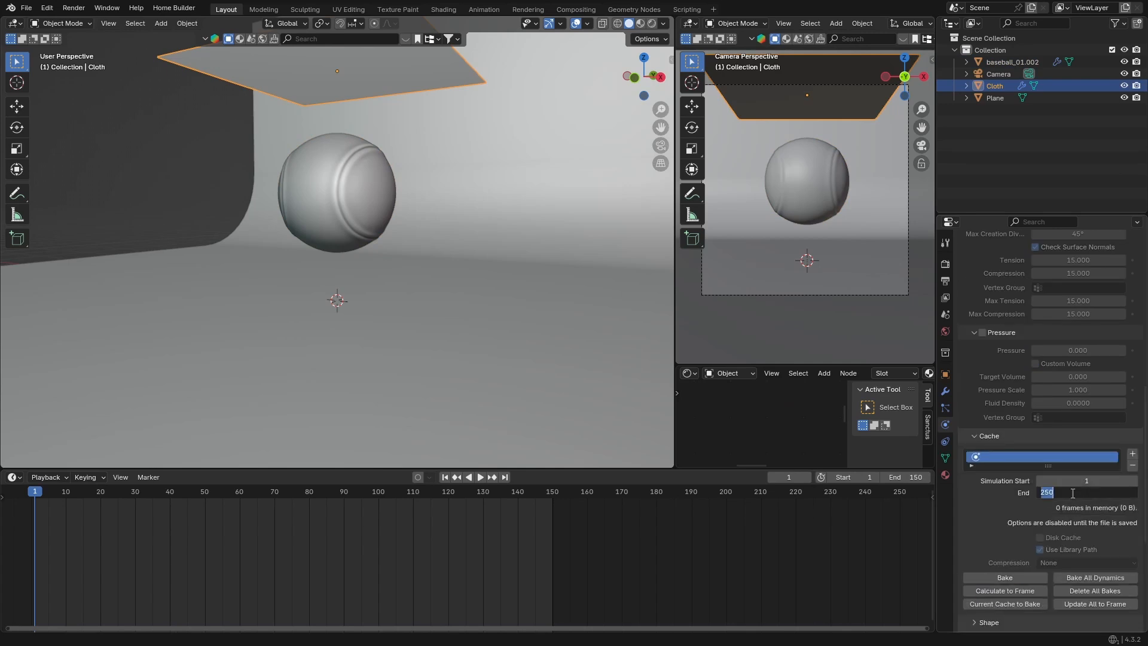
pyautogui.press('BackSpace')
pyautogui.write('150')
pyautogui.press('Return')
pyautogui.scroll(-1, 984, 499)
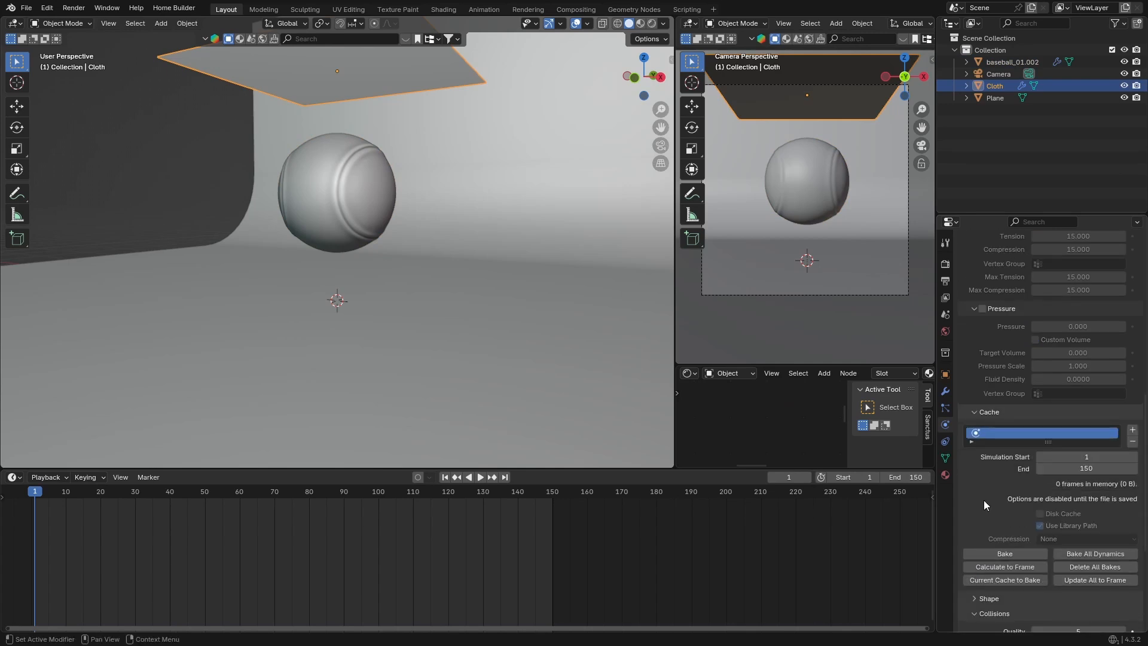
# - Bake the cloth simulation and play it back, stopping at frame 67 with the cloth draped over the baseball
pyautogui.click(992, 553)
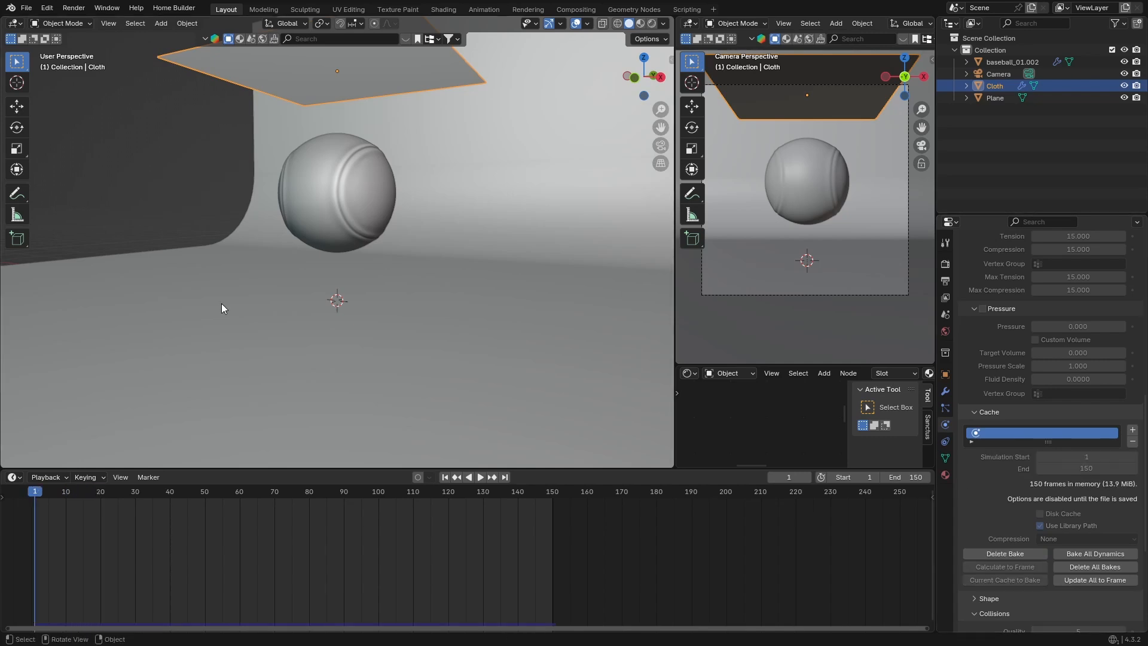
pyautogui.press('space')
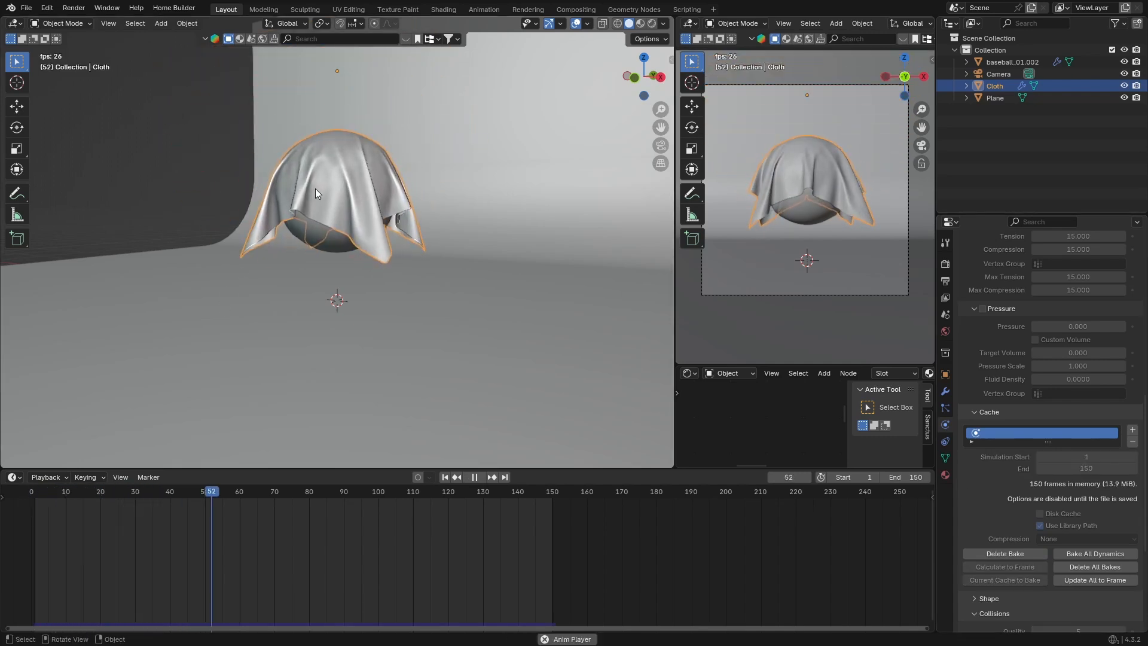
pyautogui.press('space')
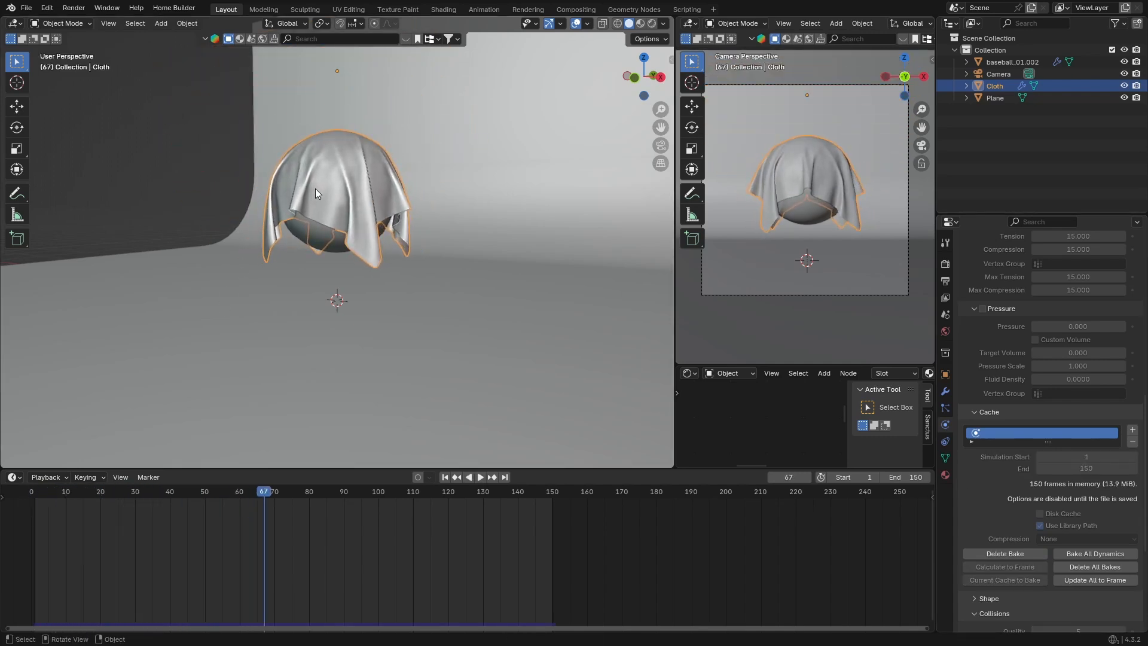
# - Switch the main viewport to Rendered shading and view the draped baseball through the camera
pyautogui.click(110, 158)
pyautogui.scroll(-1, 189, 228)
pyautogui.click(652, 24)
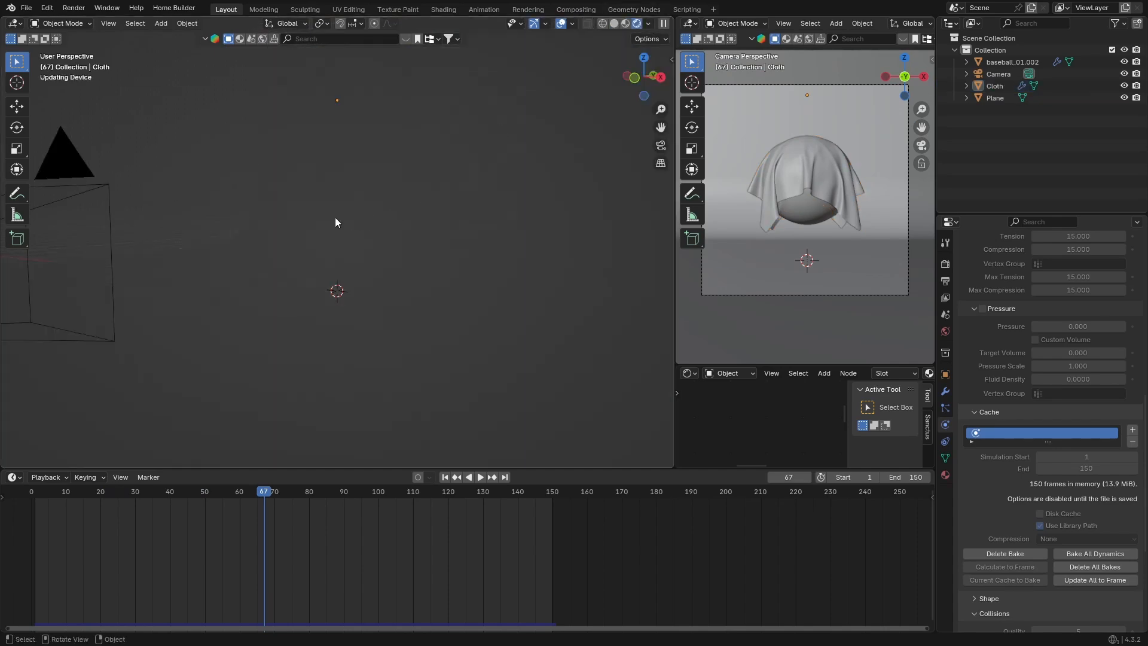
pyautogui.moveTo(180, 116)
pyautogui.mouseDown(button='middle')
pyautogui.moveTo(220, 157)
pyautogui.moveTo(202, 159)
pyautogui.moveTo(185, 132)
pyautogui.mouseUp(button='middle')
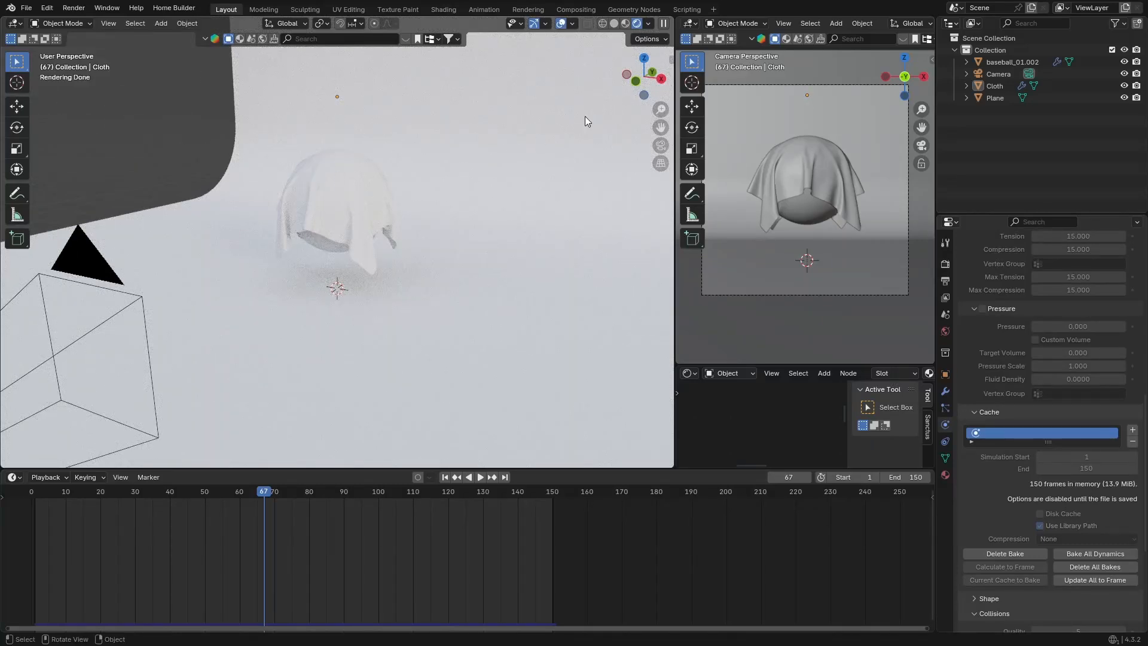
pyautogui.click(661, 147)
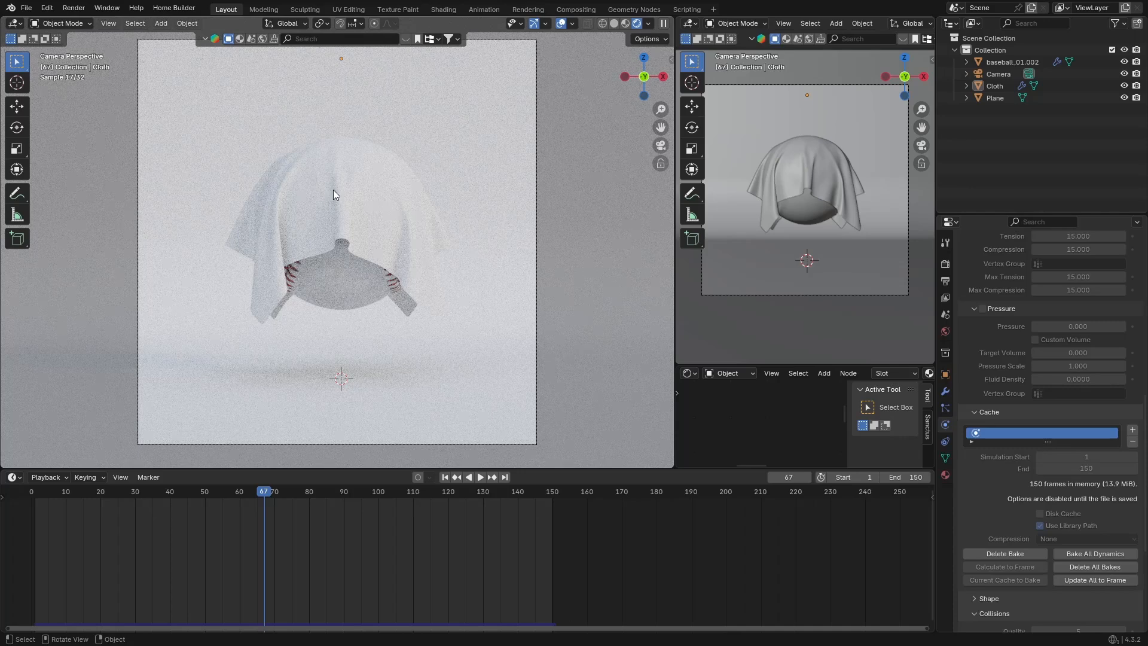
# - Add a new material to the Cloth object and set its roughness to 0
pyautogui.click(332, 192)
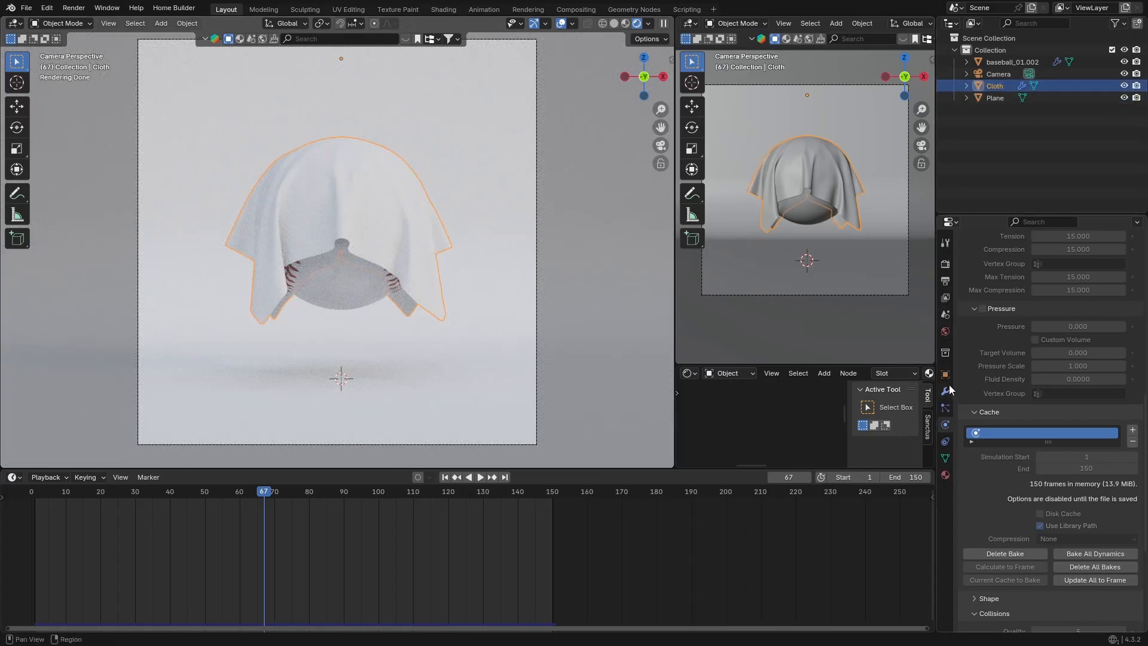
pyautogui.click(944, 333)
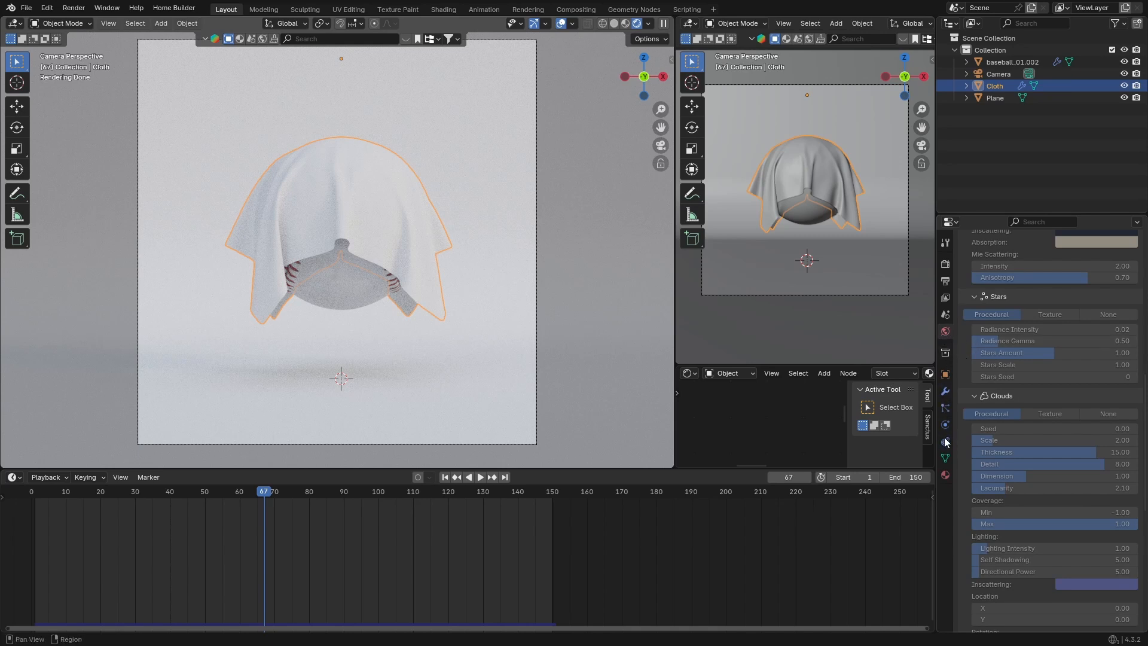
pyautogui.click(945, 475)
pyautogui.click(1031, 314)
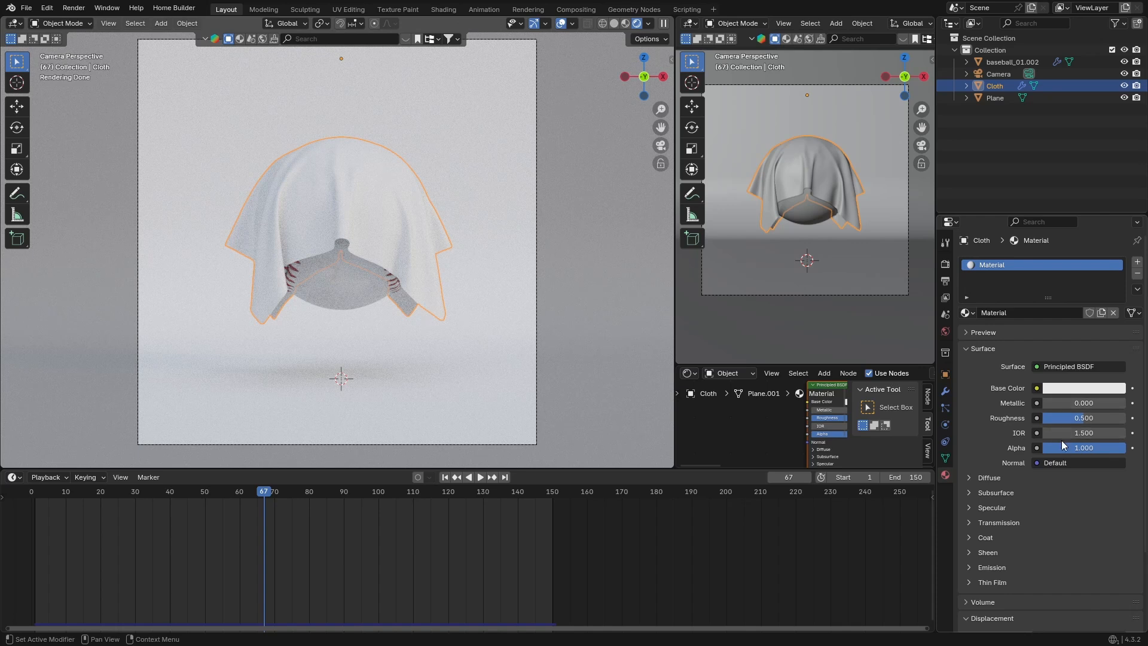
pyautogui.moveTo(1063, 421); pyautogui.dragTo(1021, 421)
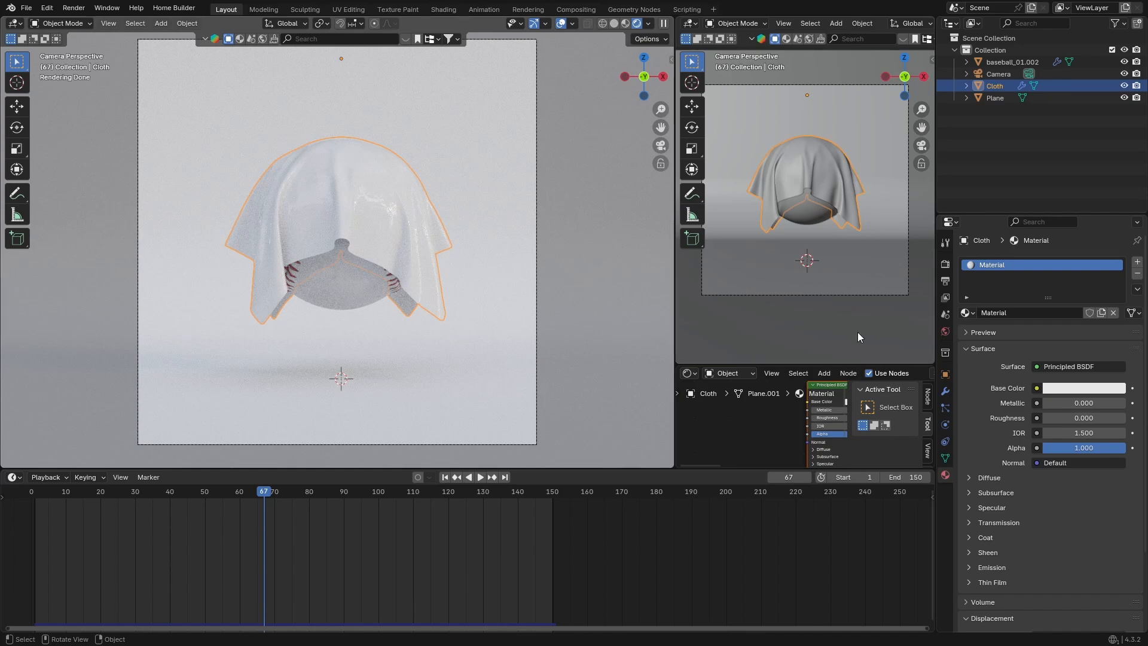
# - Set the cloth material's base color to a light tan, hex E7C397FF
pyautogui.click(1053, 385)
pyautogui.moveTo(1059, 236); pyautogui.dragTo(1051, 253)
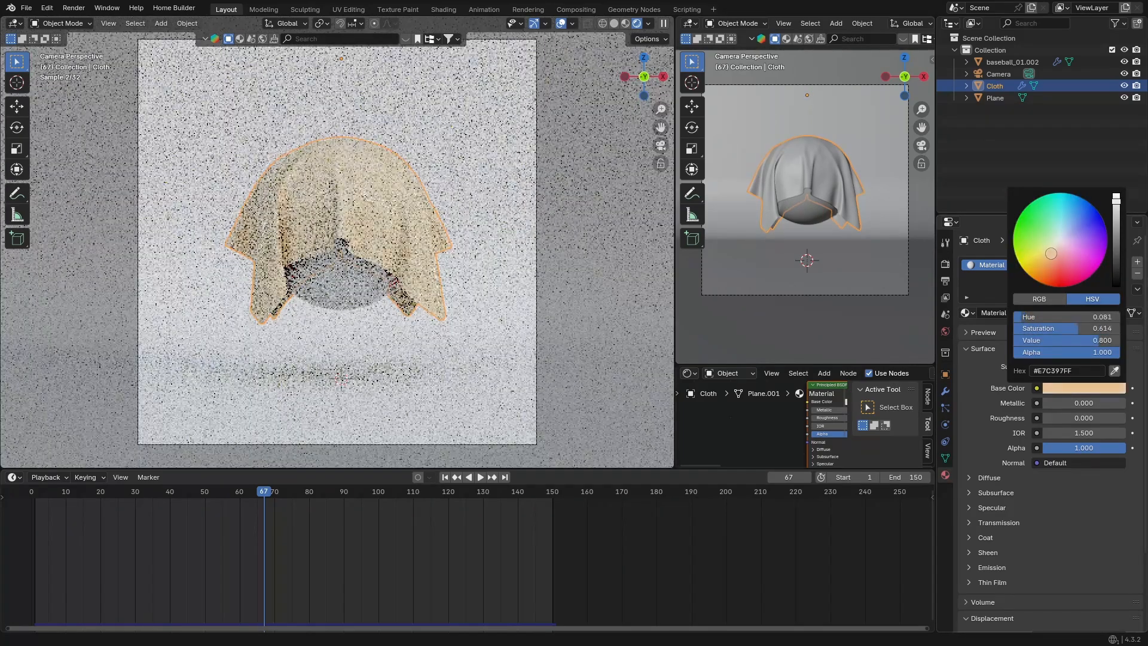
pyautogui.click(538, 222)
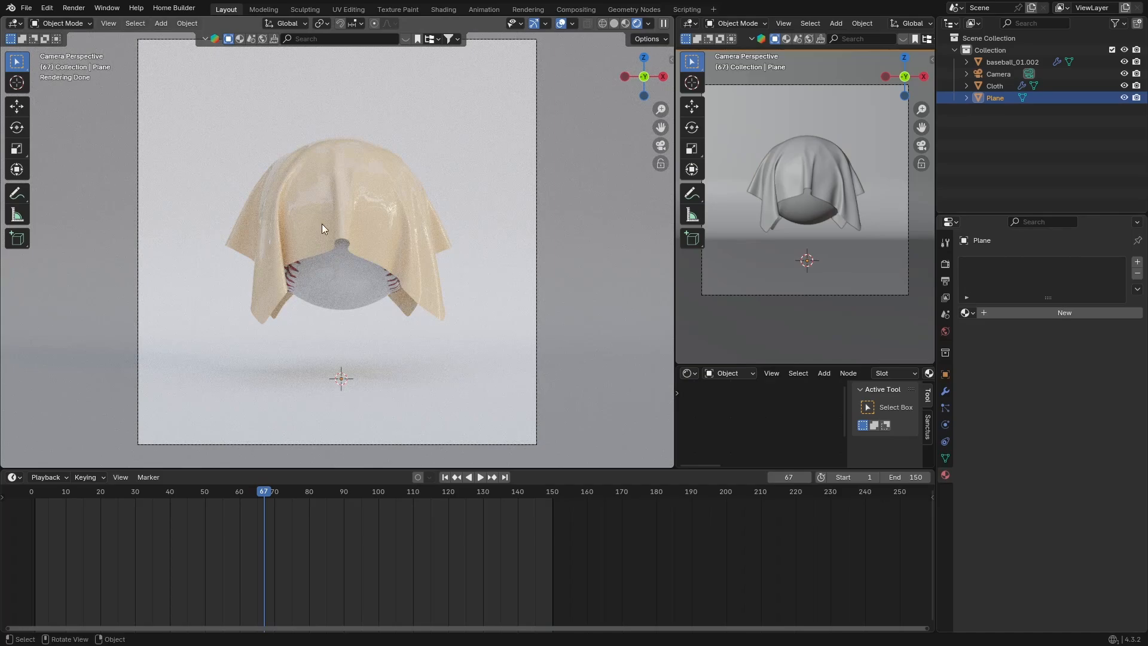
# - Add a Solidify modifier to the Cloth object after its Subdivision modifier
pyautogui.moveTo(322, 223); pyautogui.dragTo(266, 223, button='middle')
pyautogui.scroll(5, 363, 200)
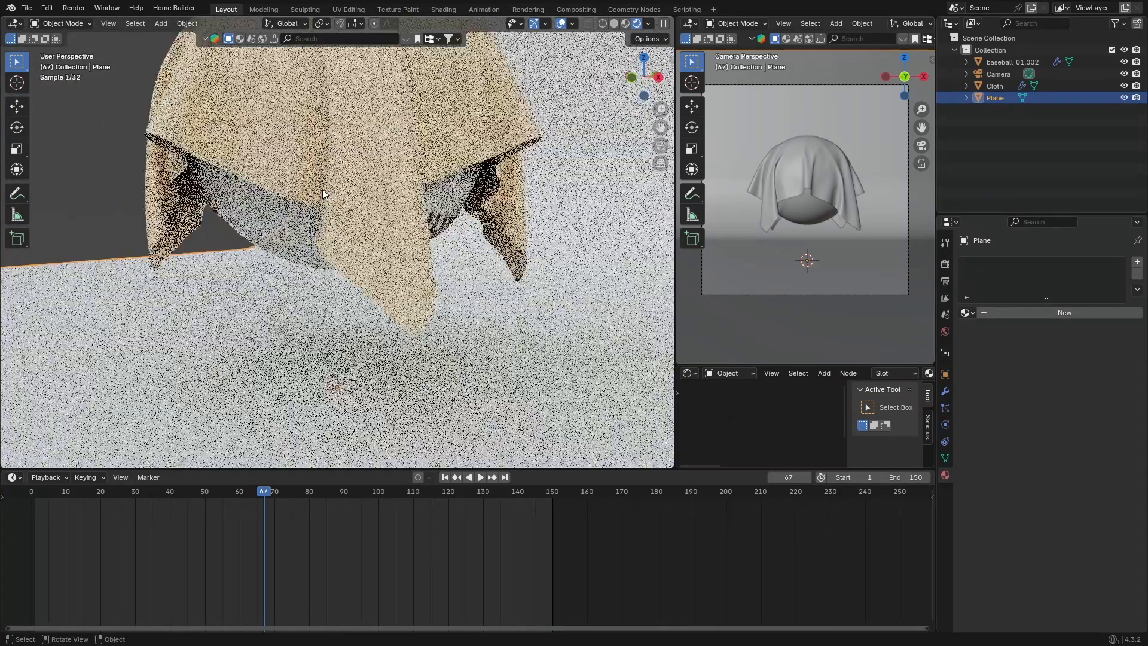
pyautogui.moveTo(346, 200); pyautogui.dragTo(379, 229, button='middle')
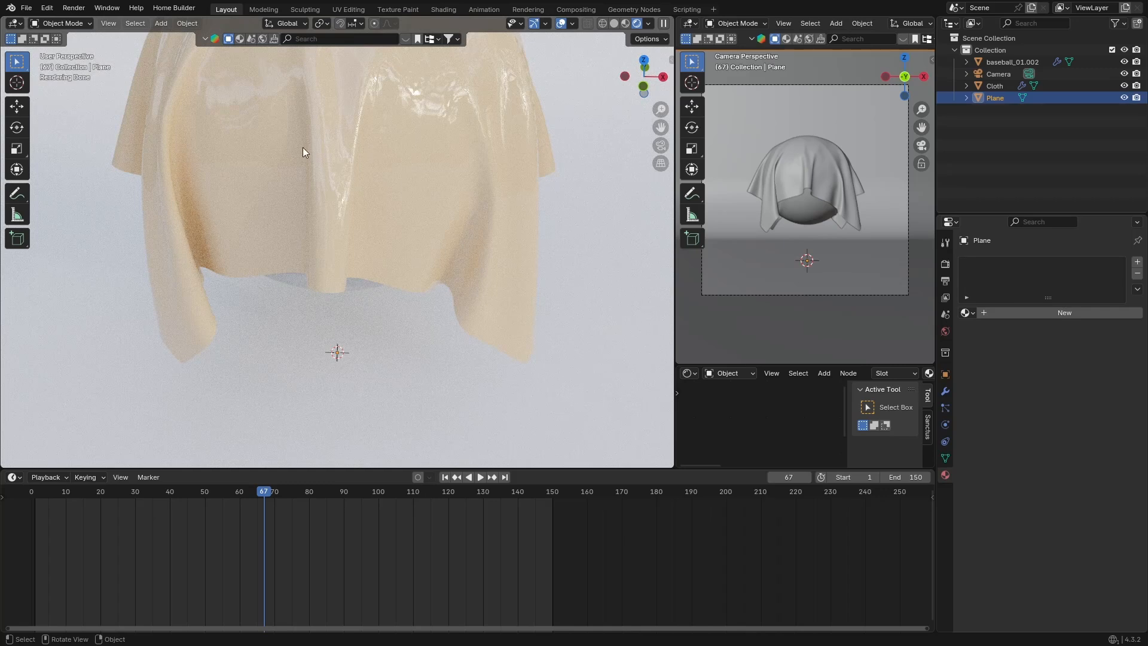
pyautogui.click(169, 204)
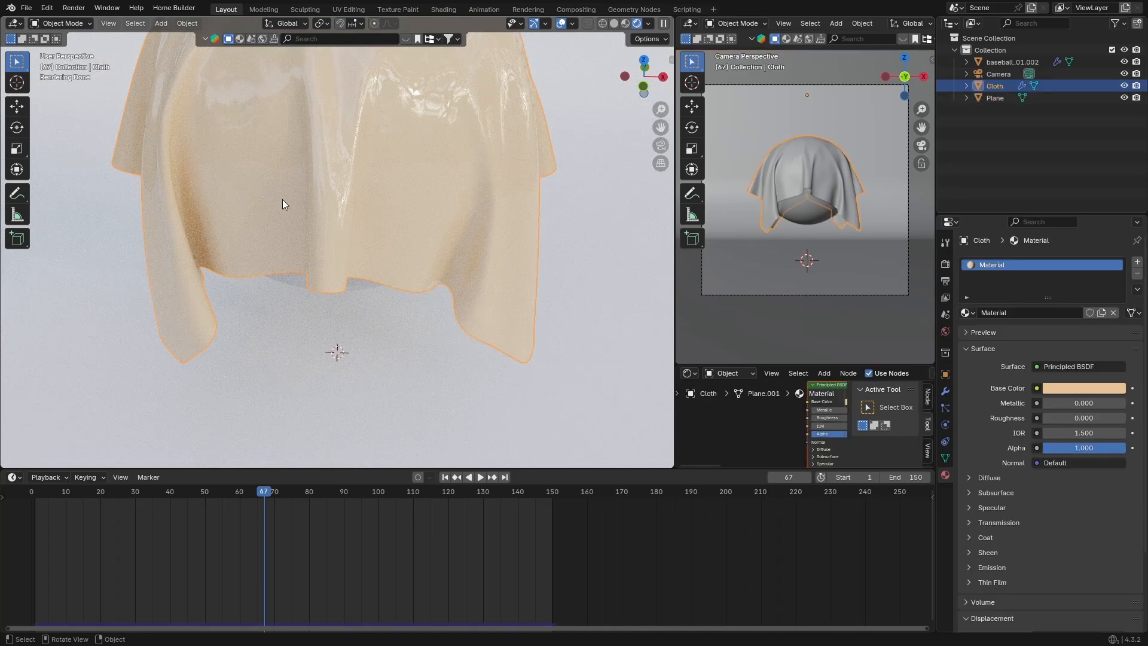
pyautogui.click(945, 393)
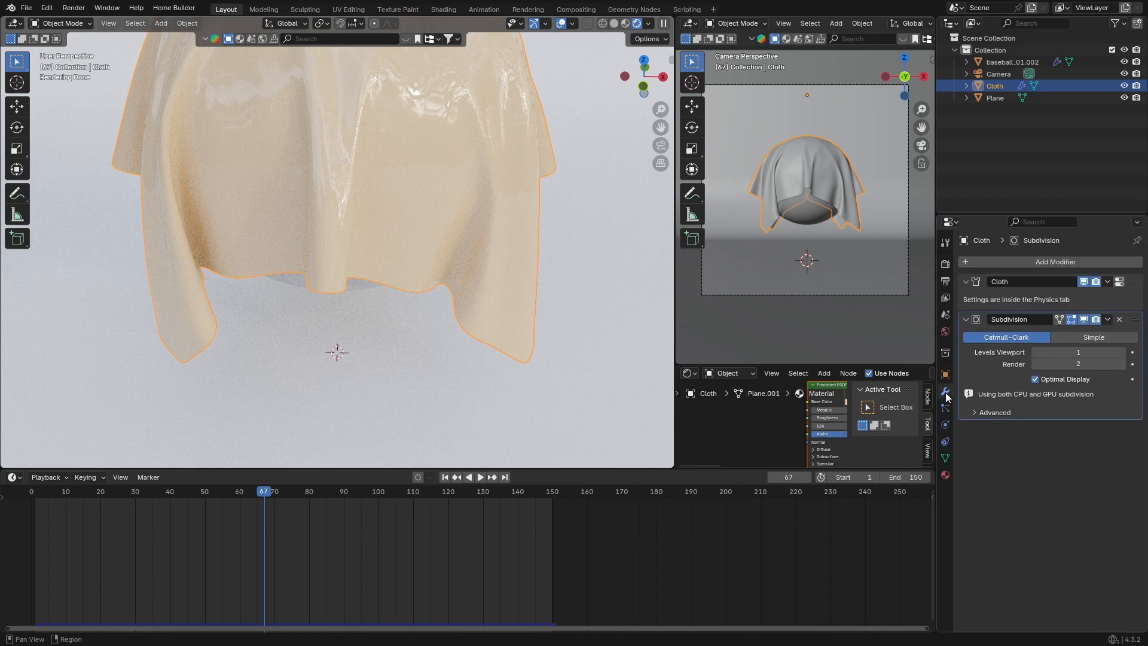
pyautogui.click(1038, 261)
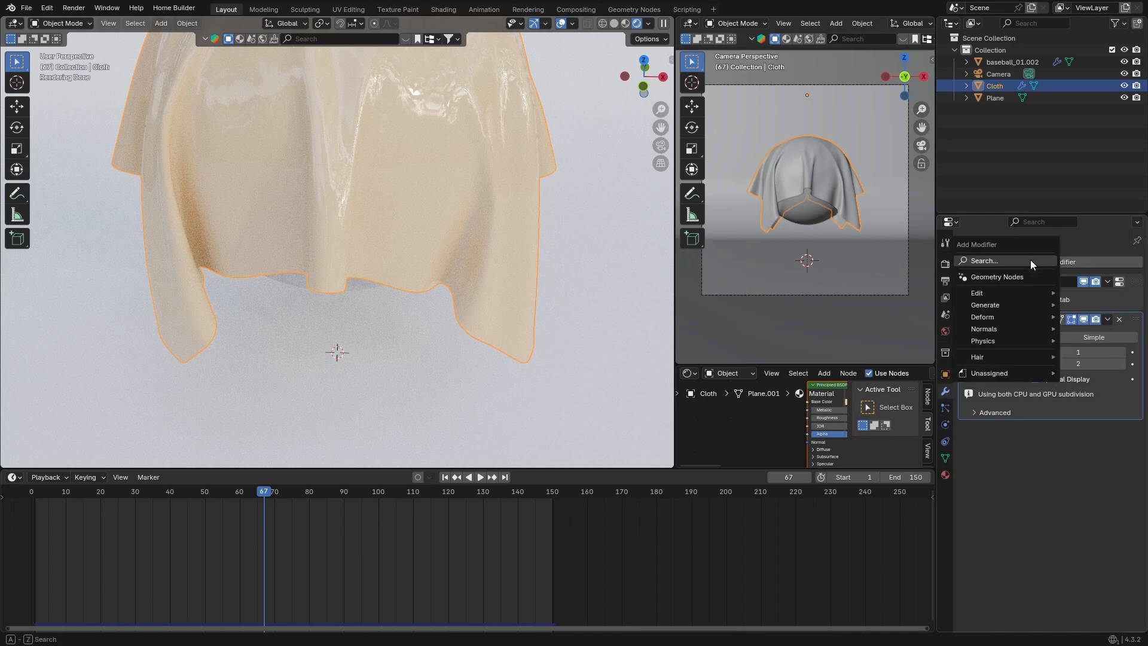
pyautogui.click(988, 262)
pyautogui.write('sol')
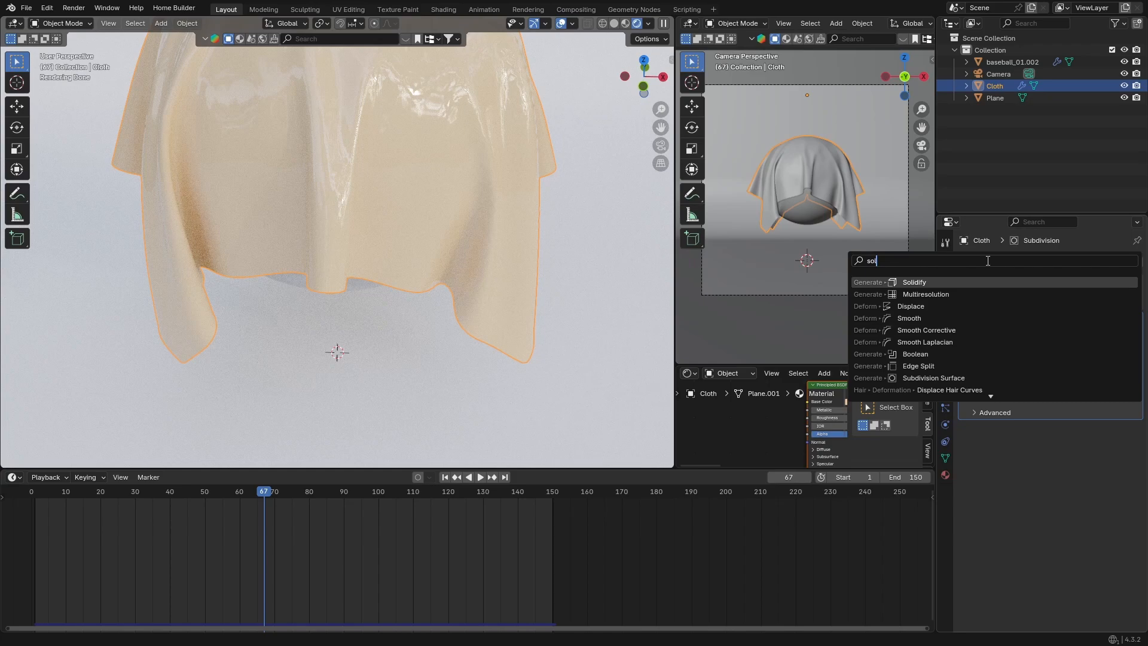
pyautogui.press('Return')
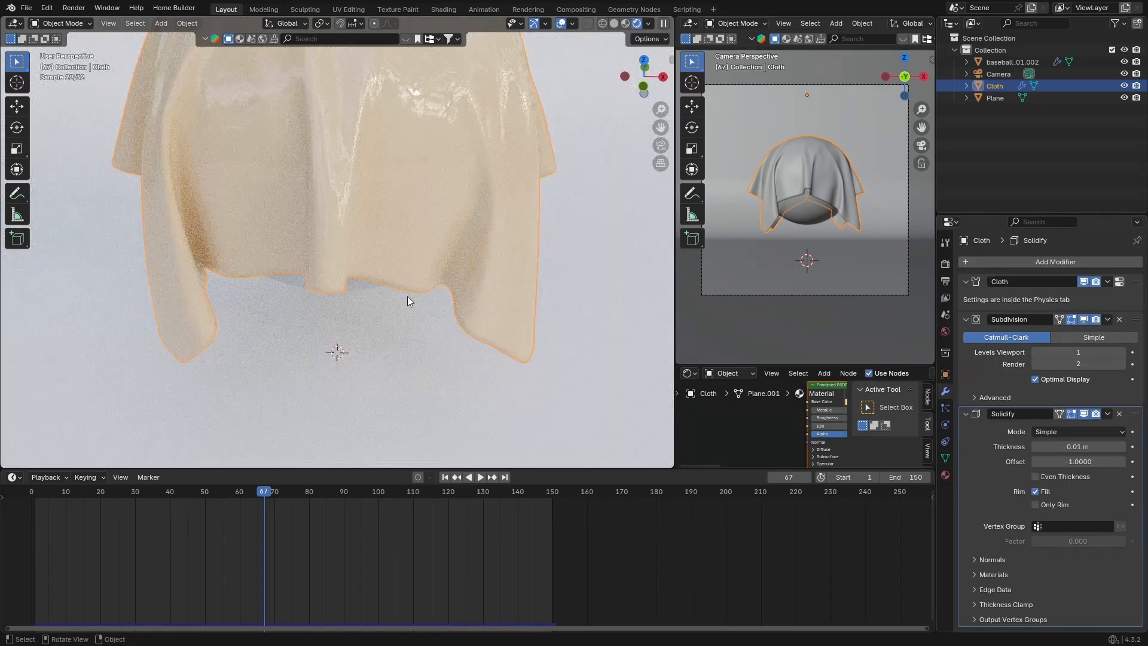
# - Set the cloth's Solidify thickness to 0.005 m
pyautogui.moveTo(349, 285); pyautogui.dragTo(383, 208, button='middle')
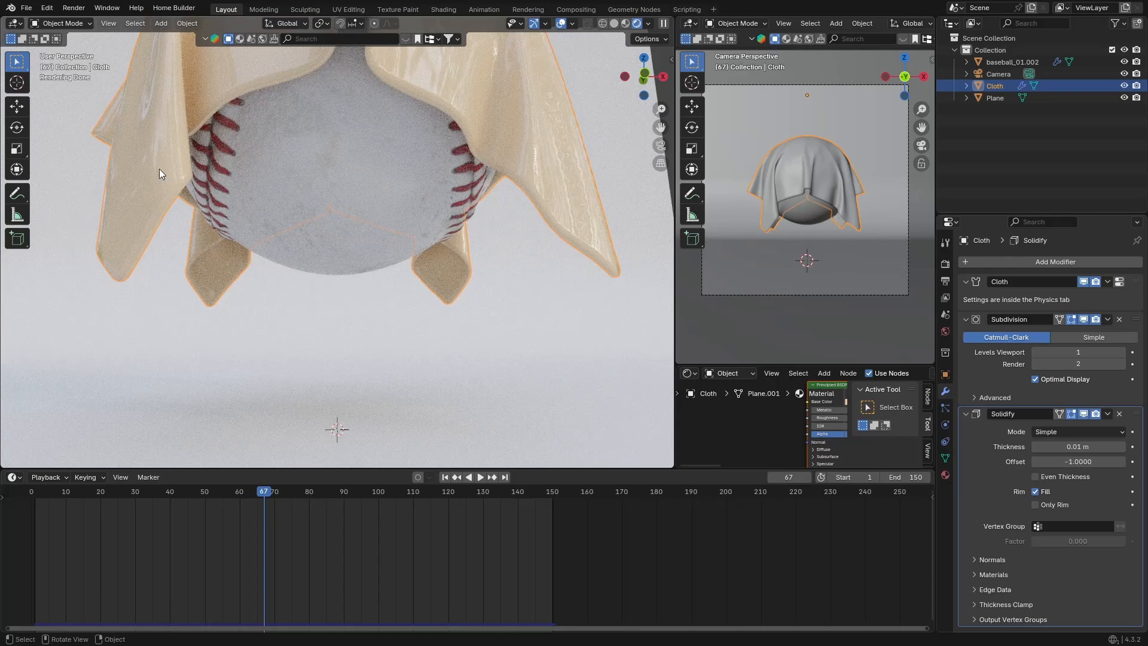
pyautogui.click(1069, 447)
pyautogui.press('BackSpace')
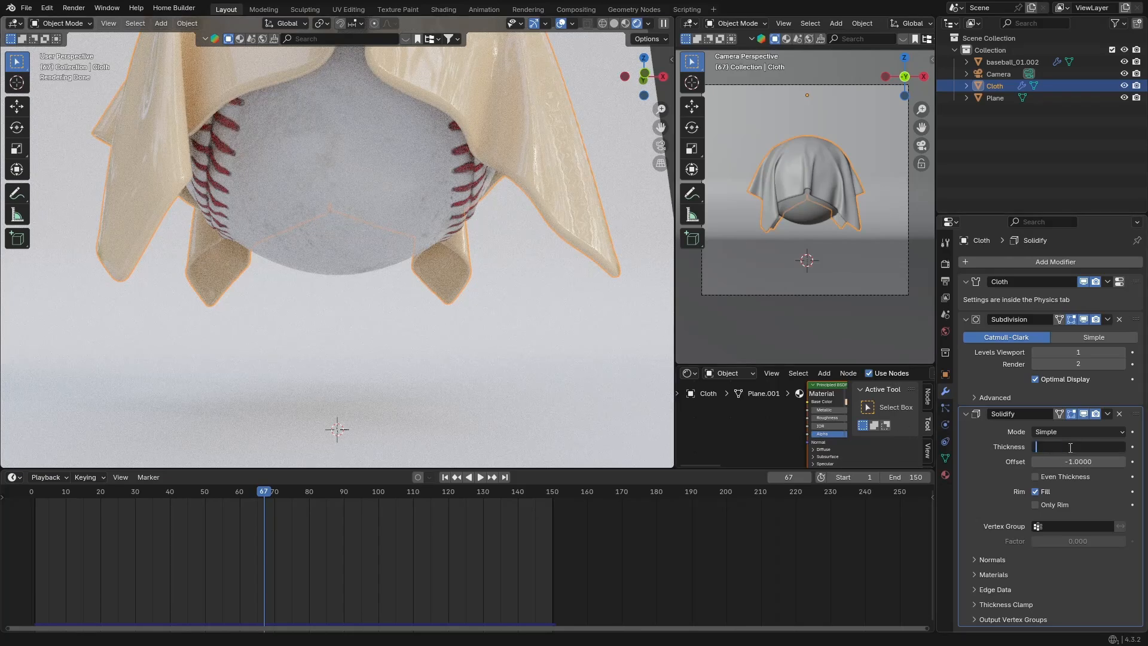
pyautogui.write('0.005')
pyautogui.press('Return')
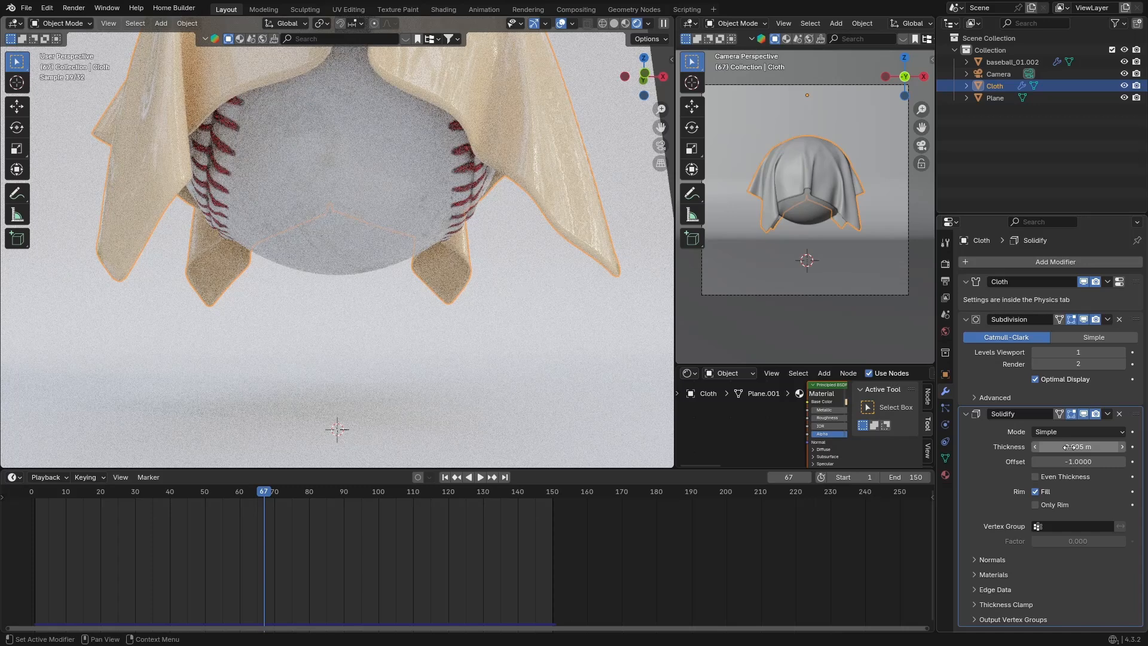
# - Reduce the cloth's Solidify thickness to 0.002 m
pyautogui.click(1069, 447)
pyautogui.write('0')
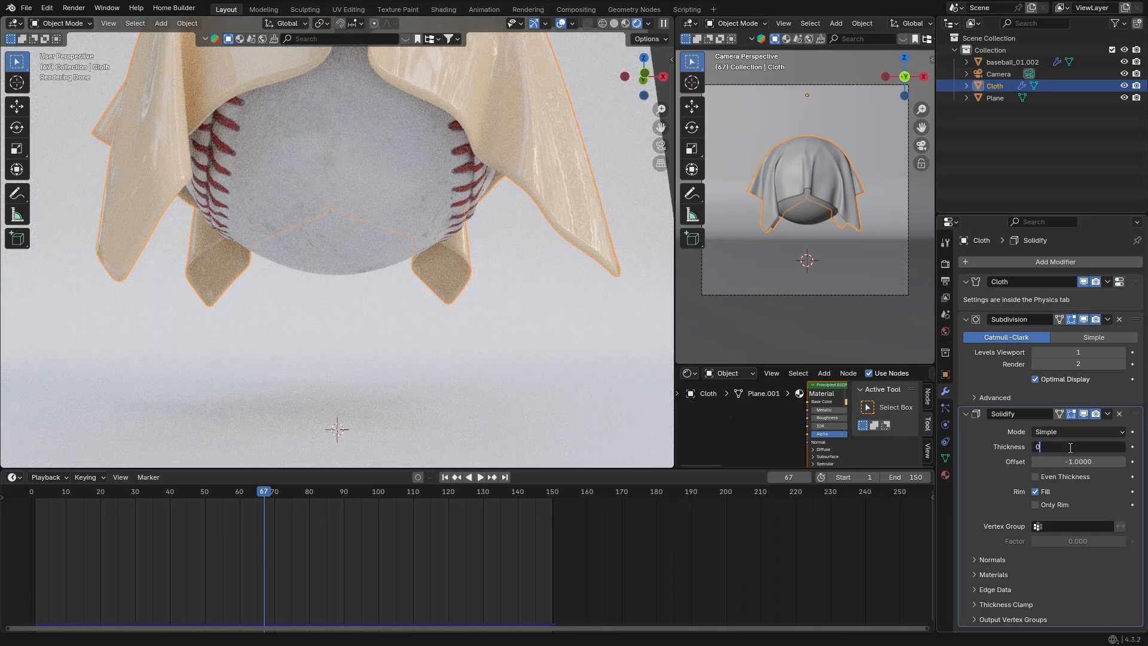
pyautogui.write('.002')
pyautogui.press('Return')
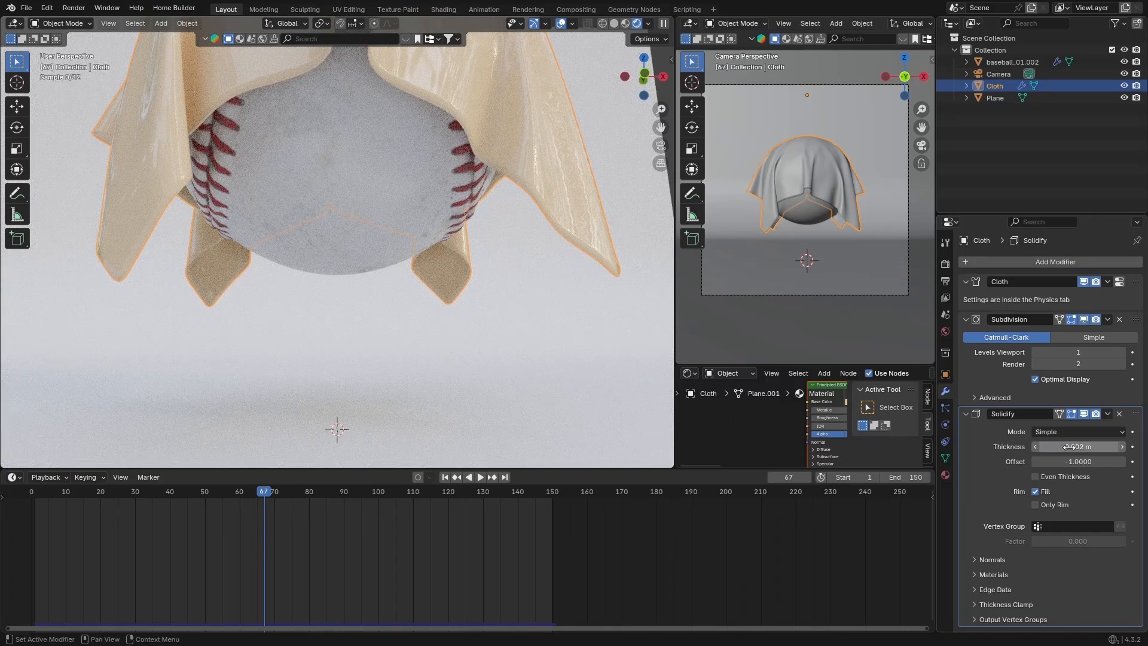
# - Examine the solidified cloth over the baseball in the rendered preview from other angles, with nothing selected
pyautogui.click(536, 340)
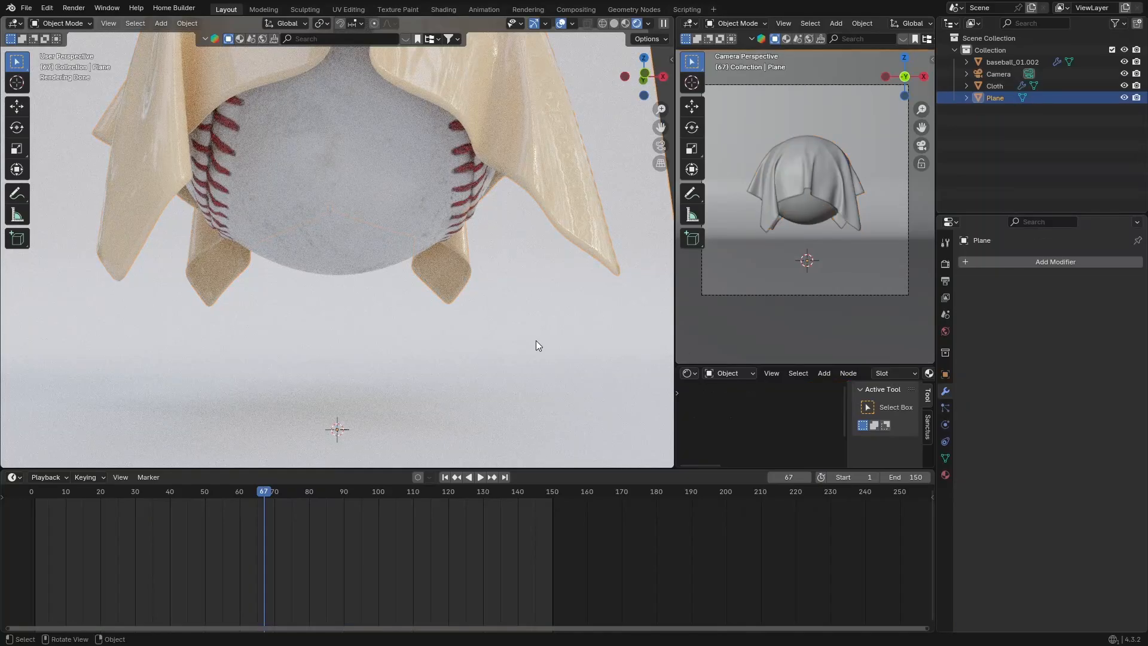
pyautogui.moveTo(538, 338); pyautogui.dragTo(448, 359, button='middle')
pyautogui.scroll(-4, 448, 360)
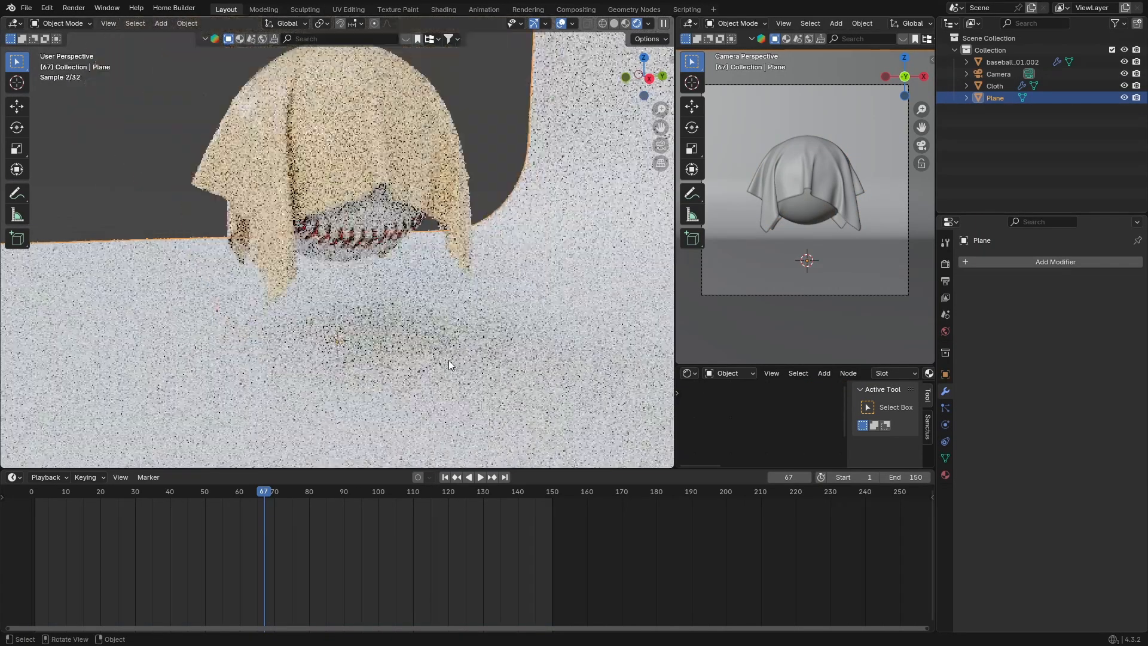
pyautogui.click(187, 142)
pyautogui.press('KP_0')
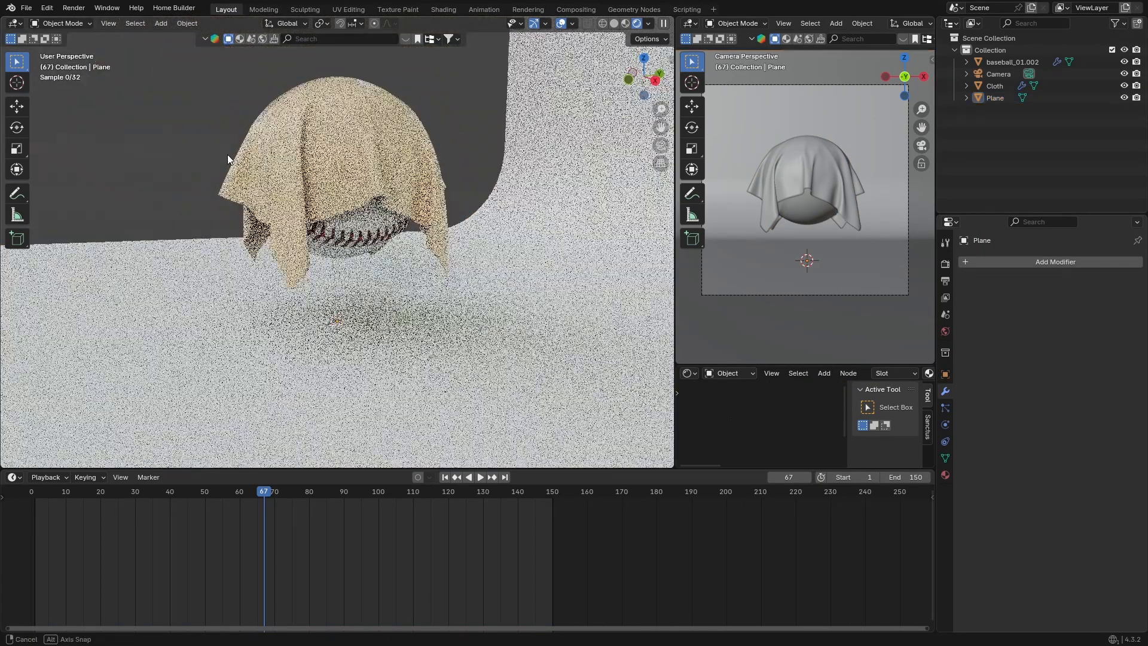